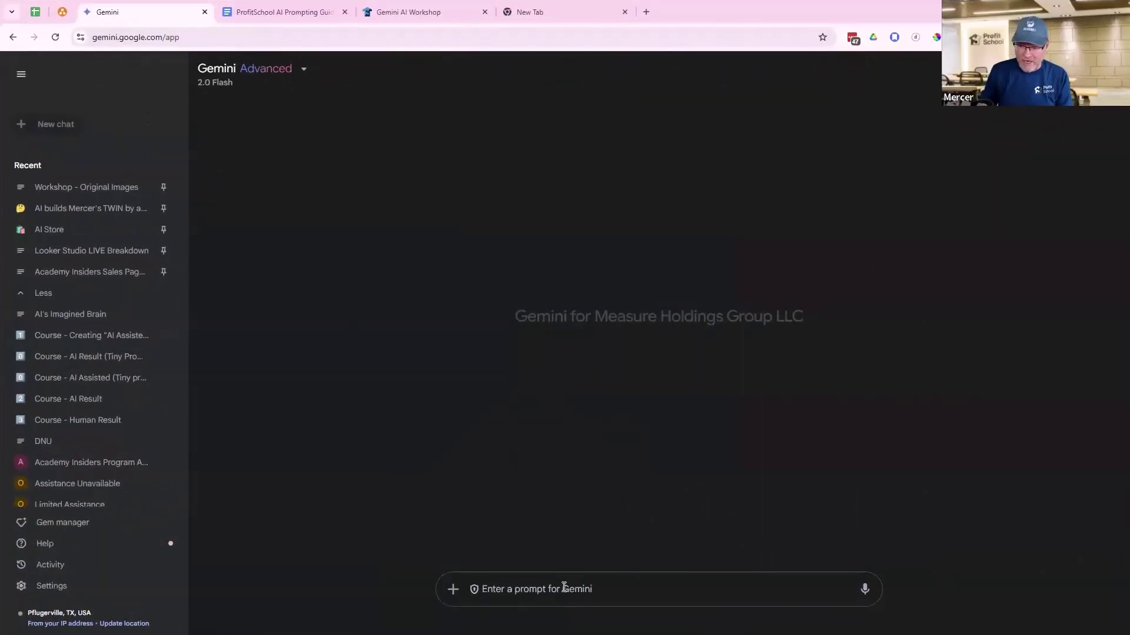
- Ask Gemini 'Please tell me 5 different categories for AI prompts' and scroll through its answer
{"action": "type", "text": "Please"}
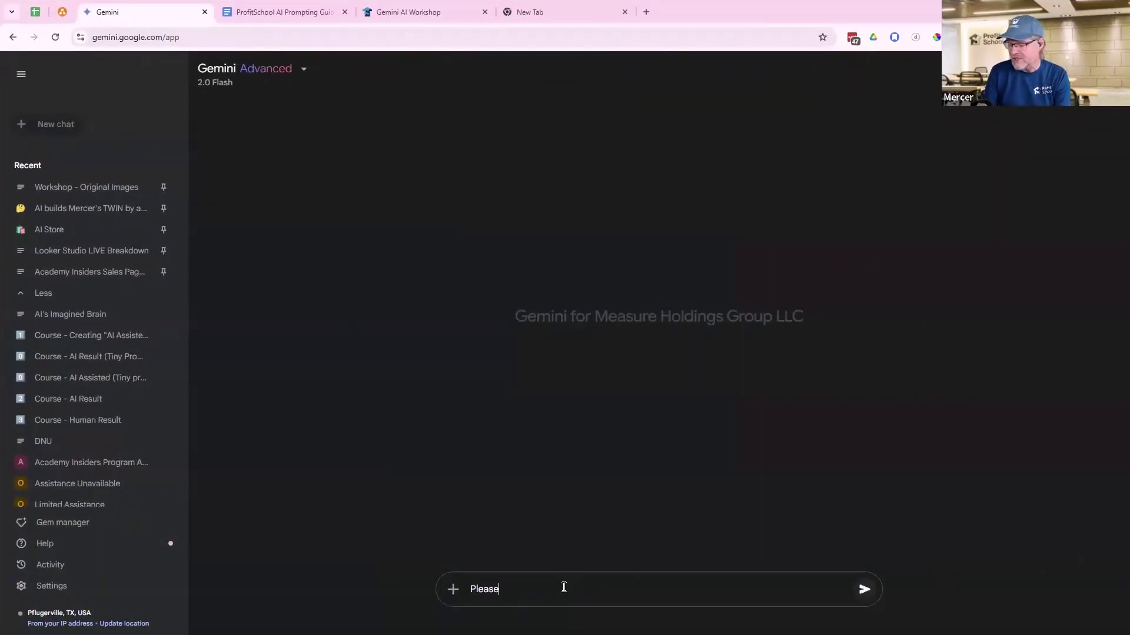
{"action": "key", "text": "BackSpace"}
{"action": "key", "text": "BackSpace"}
{"action": "key", "text": "BackSpace"}
{"action": "key", "text": "BackSpace"}
{"action": "key", "text": "BackSpace"}
{"action": "key", "text": "BackSpace"}
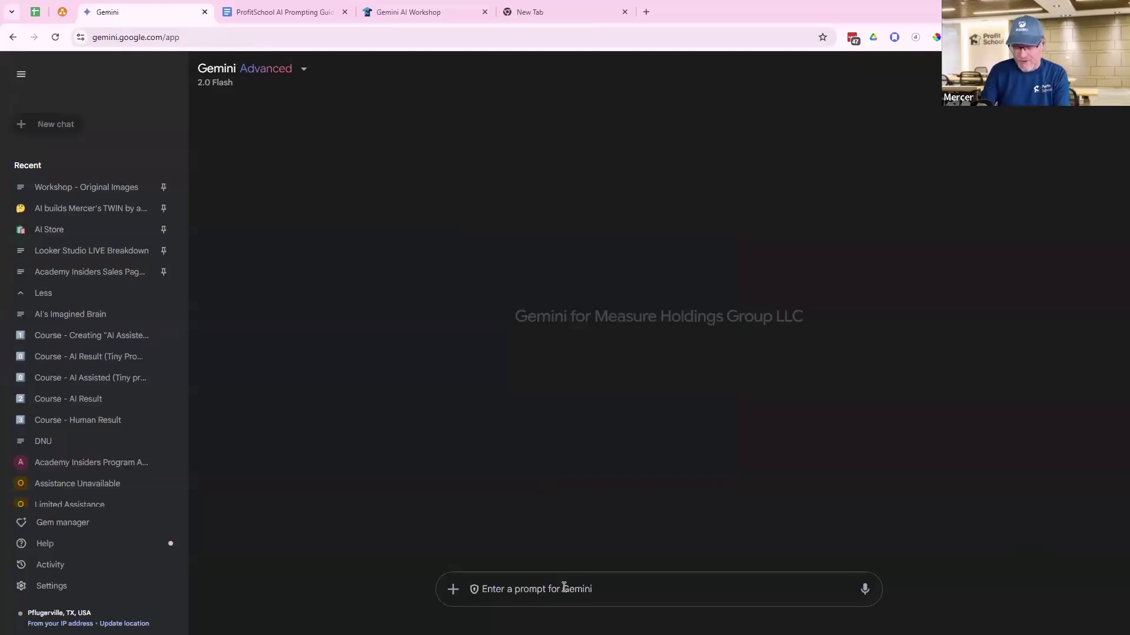
{"action": "type", "text": "Please tell me 5 different pr"}
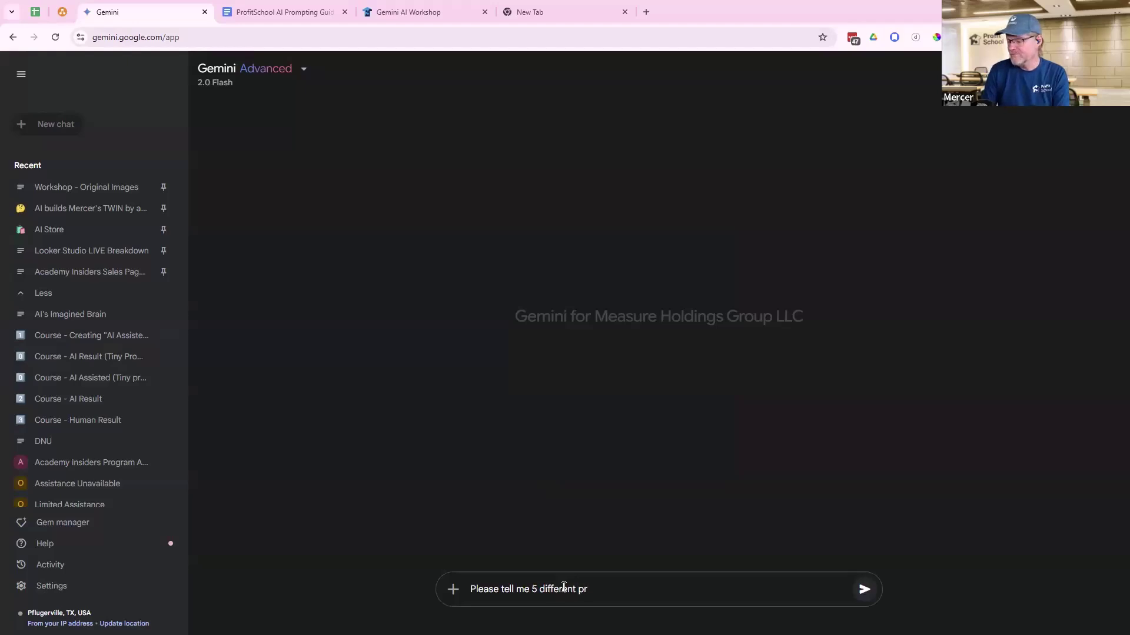
{"action": "key", "text": "BackSpace"}
{"action": "key", "text": "BackSpace"}
{"action": "key", "text": "BackSpace"}
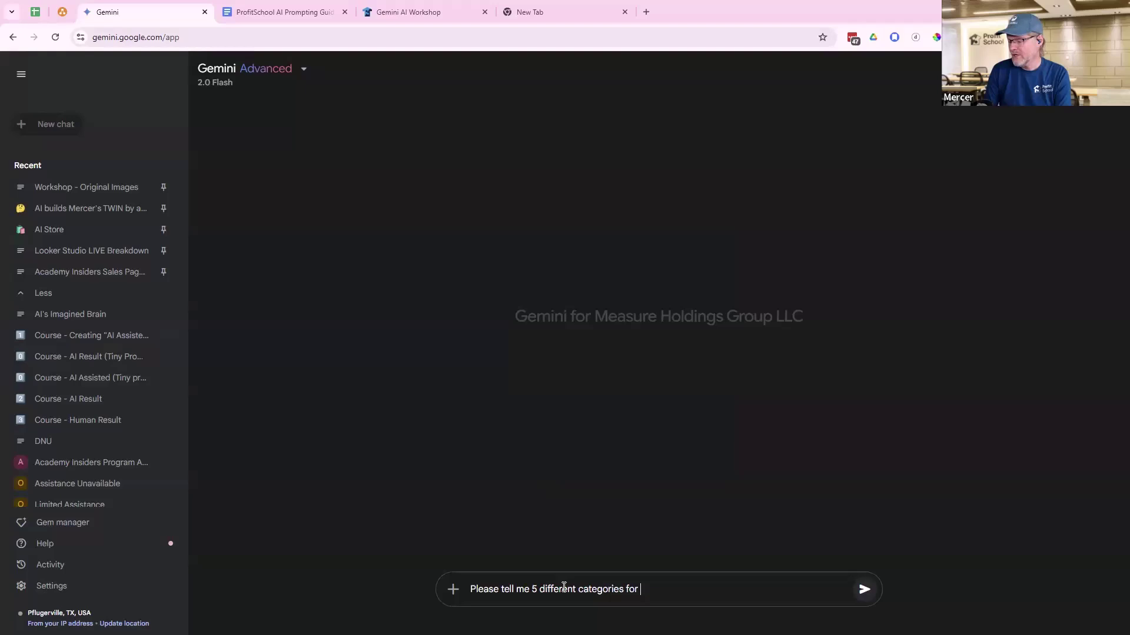
{"action": "type", "text": "prom"}
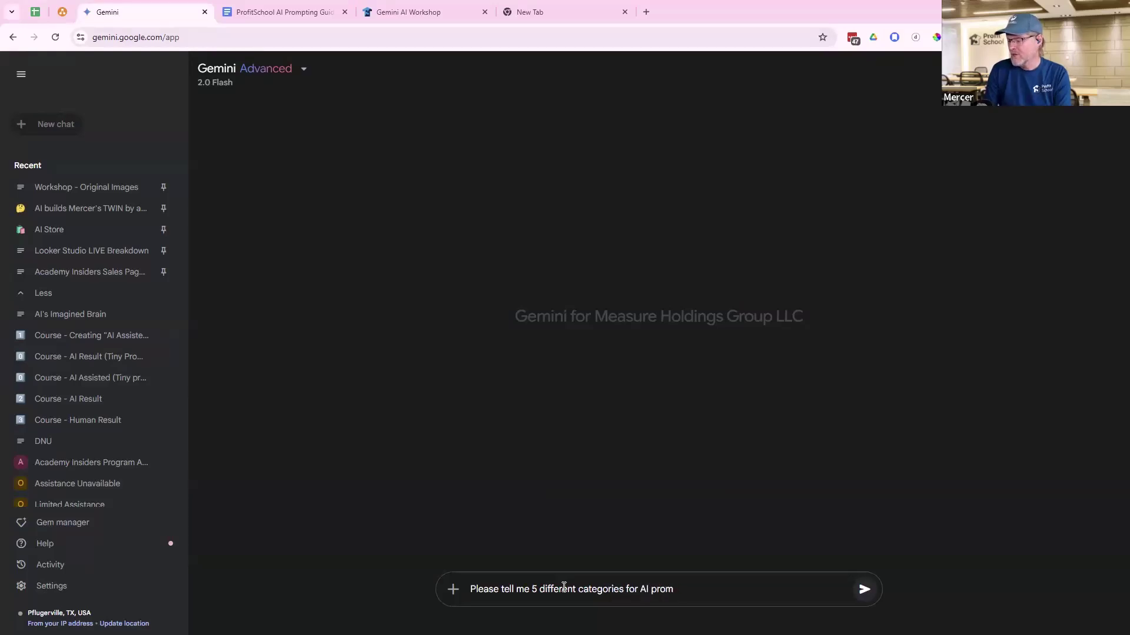
{"action": "type", "text": "opts"}
{"action": "key", "text": "Return"}
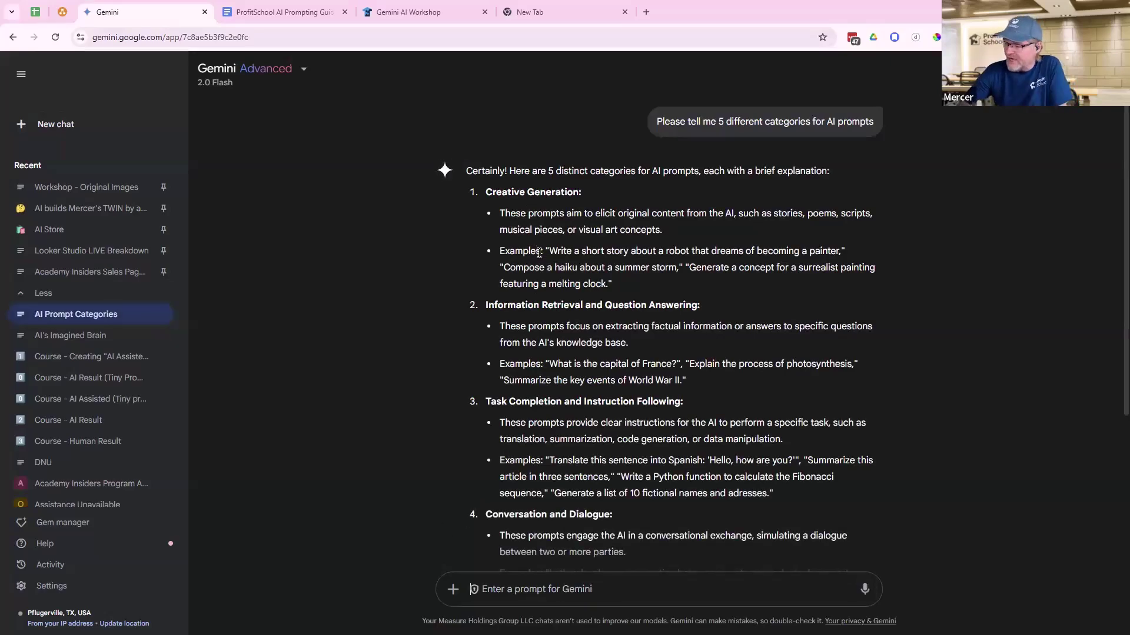
{"action": "scroll", "coordinate": [539, 253], "scroll_direction": "down", "scroll_amount": 4}
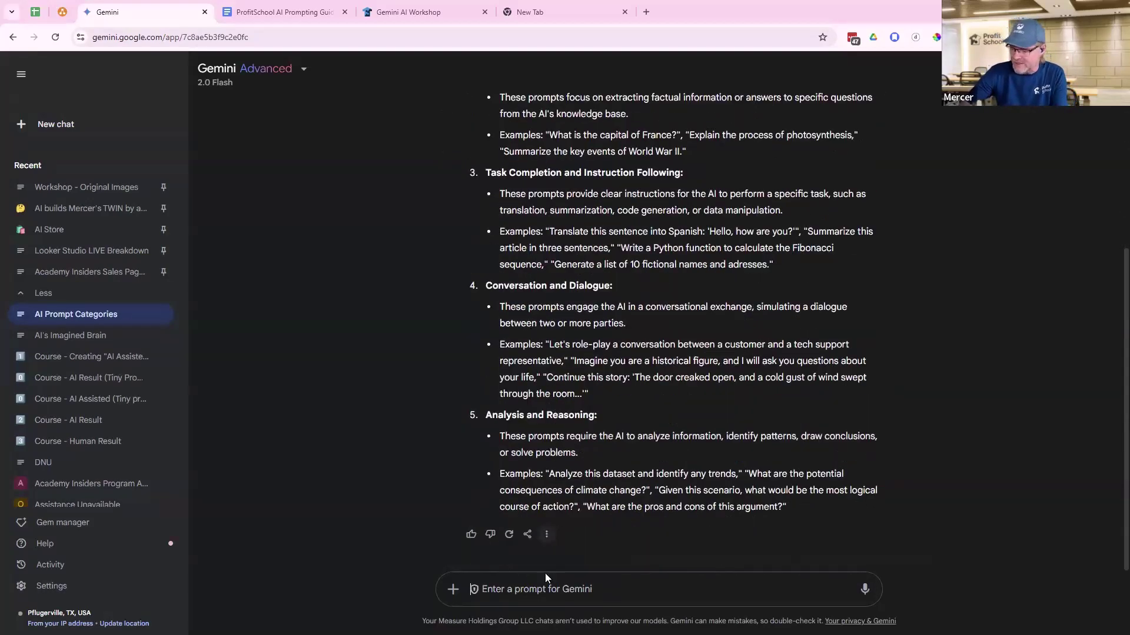
- Ask Gemini to 'give me 10 different types of prompts' and scroll through the ten listed types
{"action": "type", "text": "Pelase "}
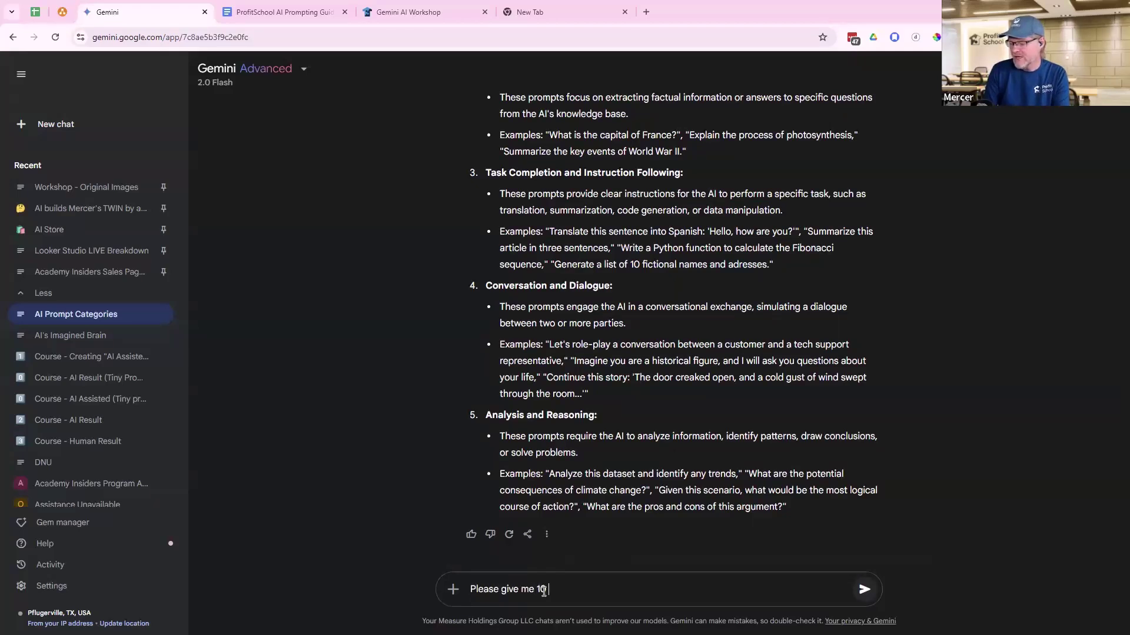
{"action": "type", "text": "give me 10 differeent types o"}
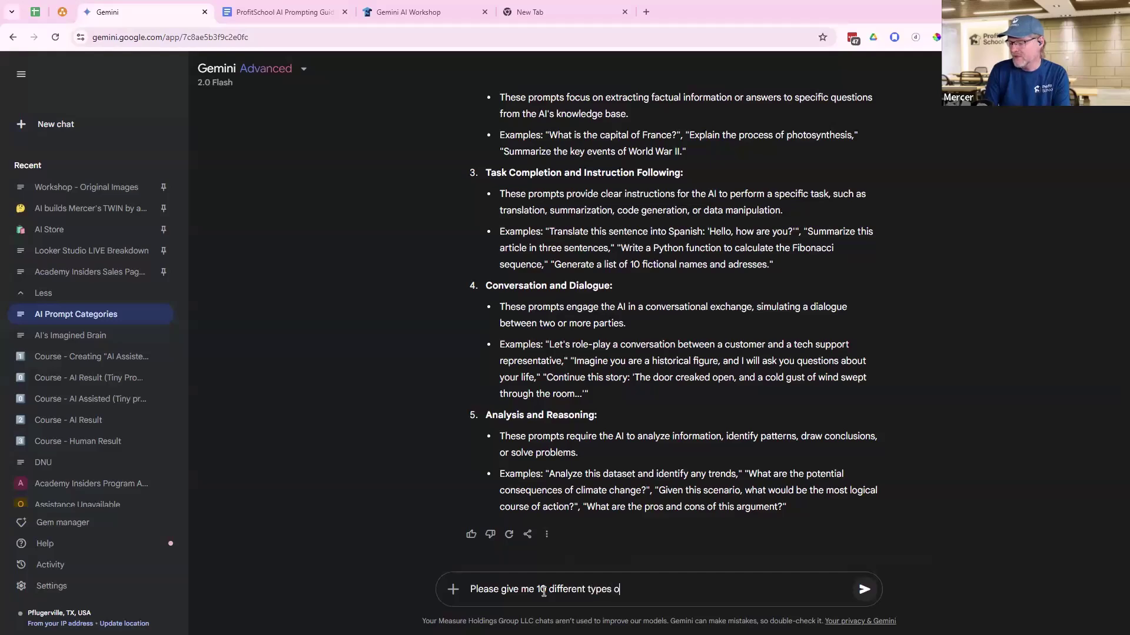
{"action": "type", "text": "f prompts"}
{"action": "key", "text": "Return"}
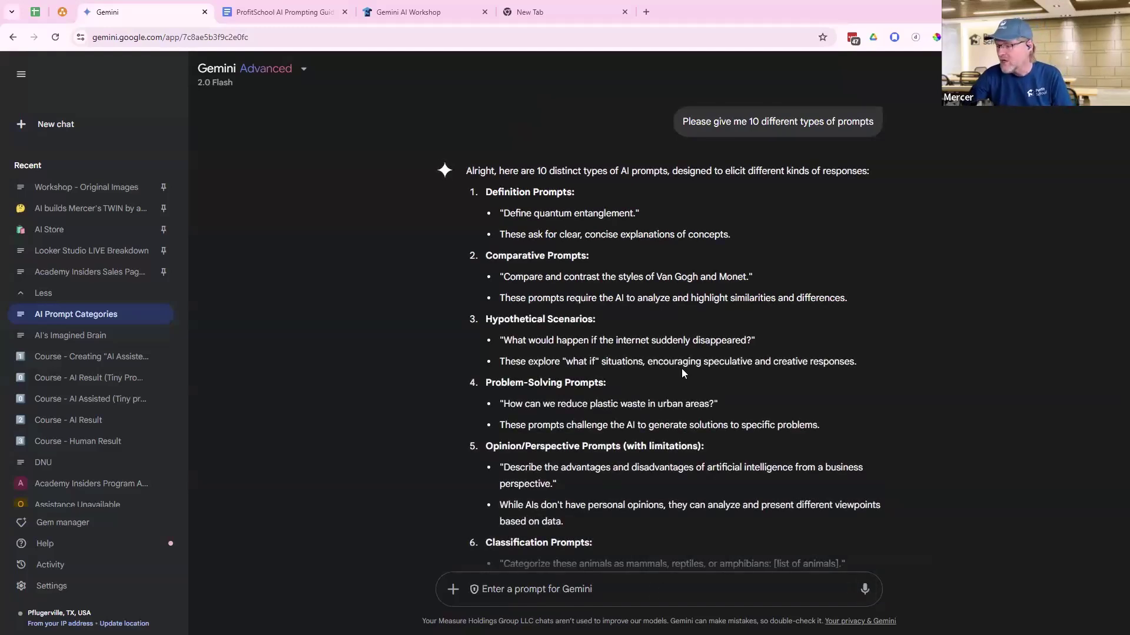
{"action": "scroll", "coordinate": [681, 369], "scroll_direction": "down", "scroll_amount": 6}
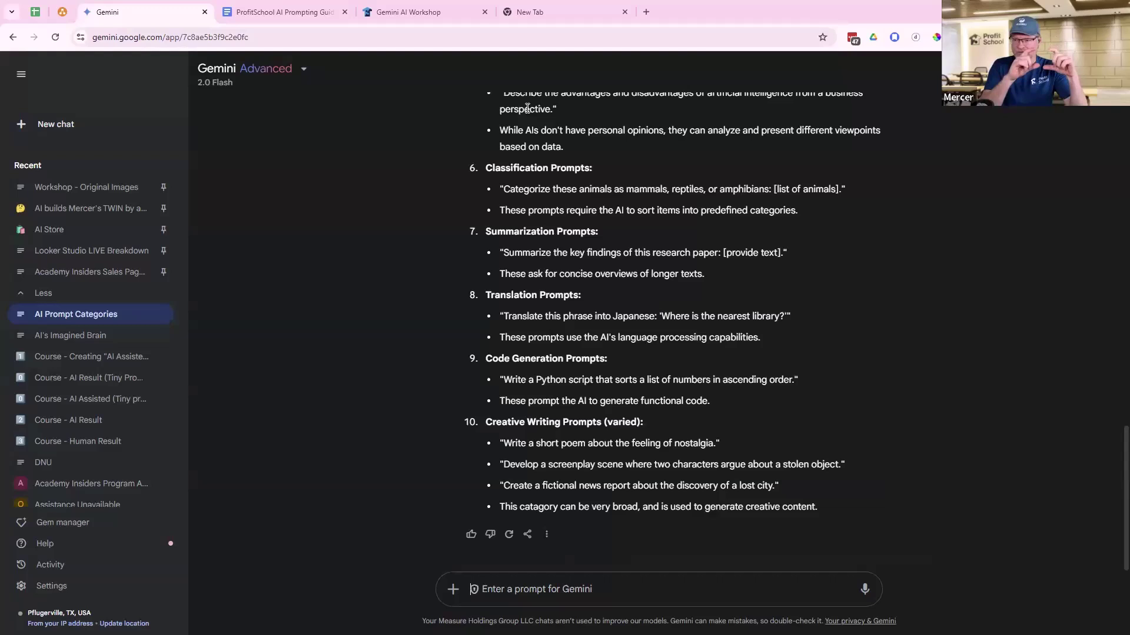
- Back in draw.io, add a rounded box labelled 'Role' below Prompting Basics
{"action": "left_click", "coordinate": [64, 15]}
{"action": "left_click_drag", "start_coordinate": [37, 230], "coordinate": [434, 202]}
{"action": "double_click", "coordinate": [448, 209]}
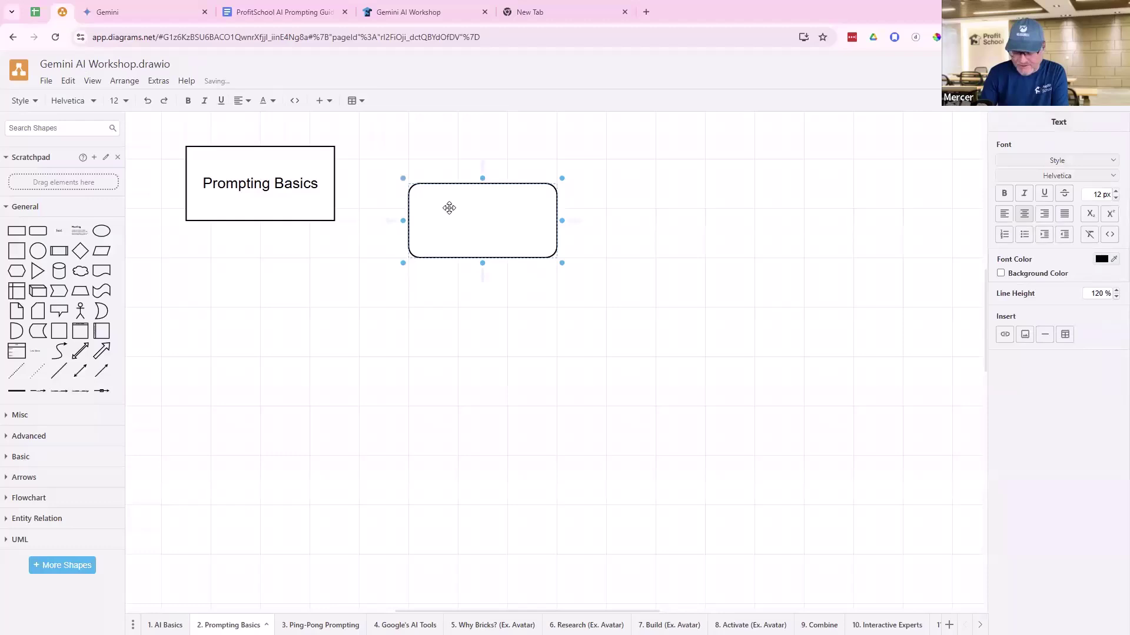
{"action": "type", "text": "Role"}
{"action": "left_click", "coordinate": [477, 328]}
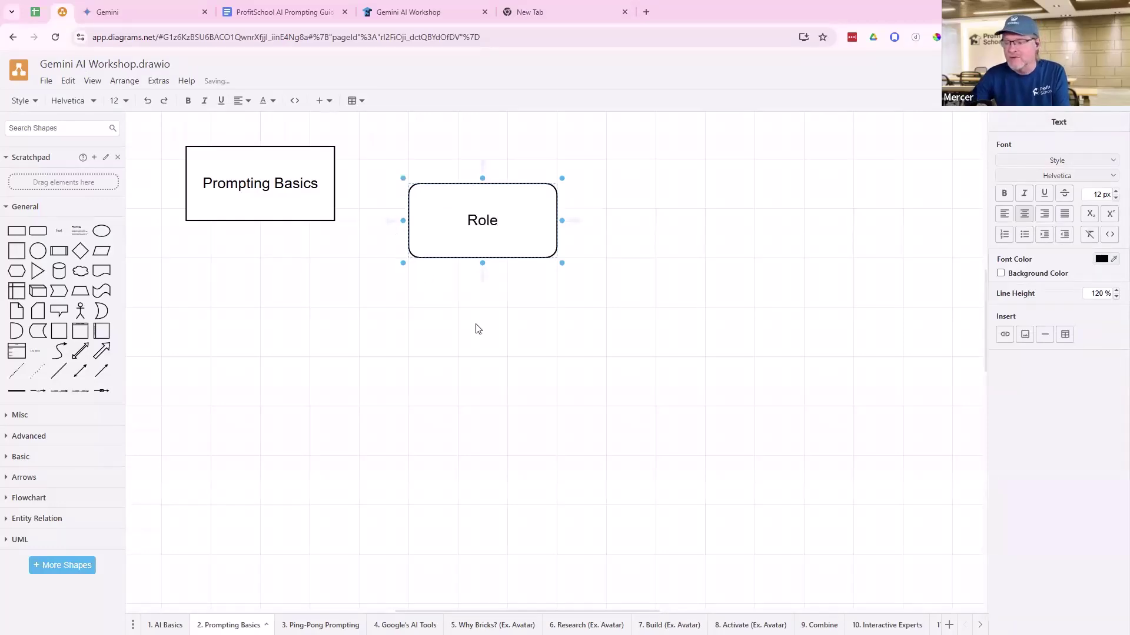
{"action": "left_click_drag", "start_coordinate": [486, 222], "coordinate": [458, 310]}
- Duplicate the box, label the copy 'Output', and make the original read 'Role (Input)' on two lines
{"action": "key", "text": "ctrl+d"}
{"action": "double_click", "coordinate": [458, 310]}
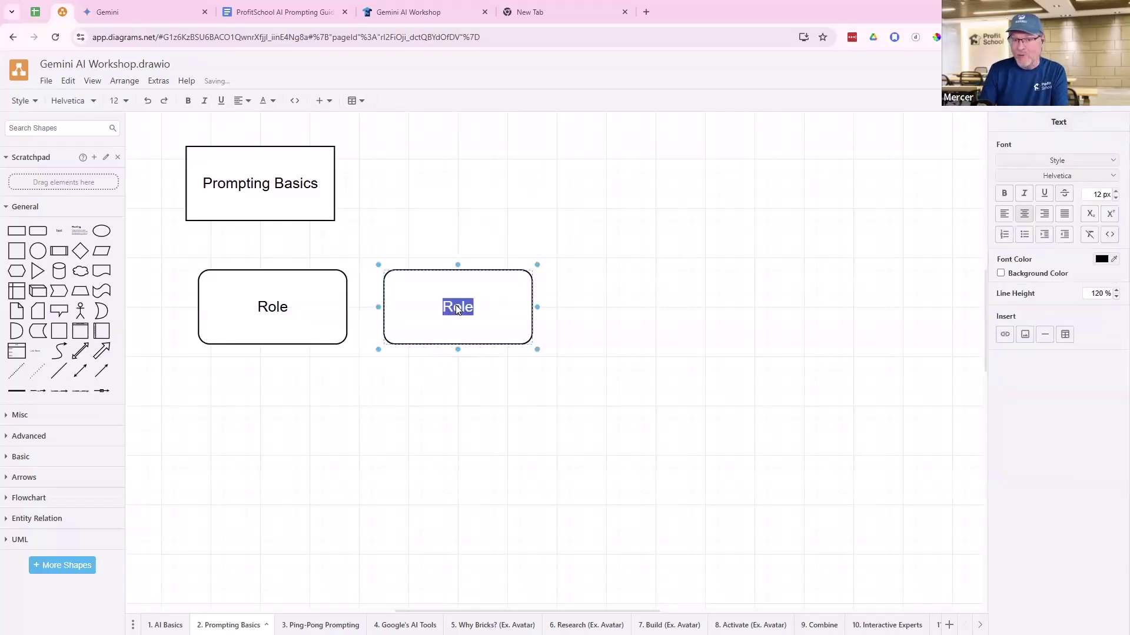
{"action": "type", "text": "Output"}
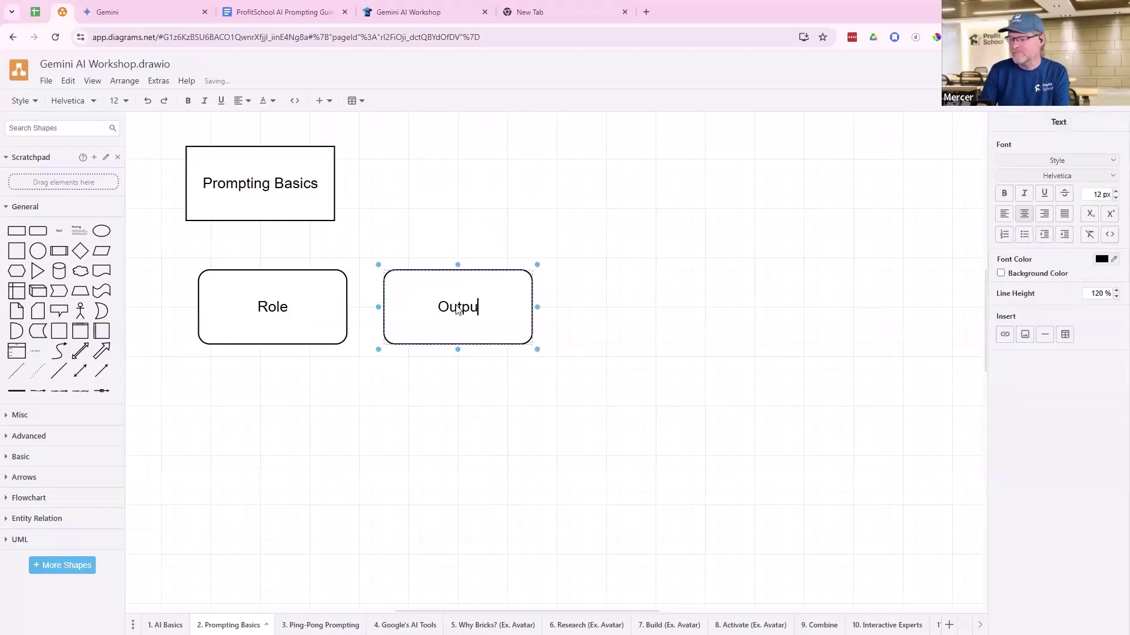
{"action": "double_click", "coordinate": [263, 303]}
{"action": "left_click", "coordinate": [287, 305]}
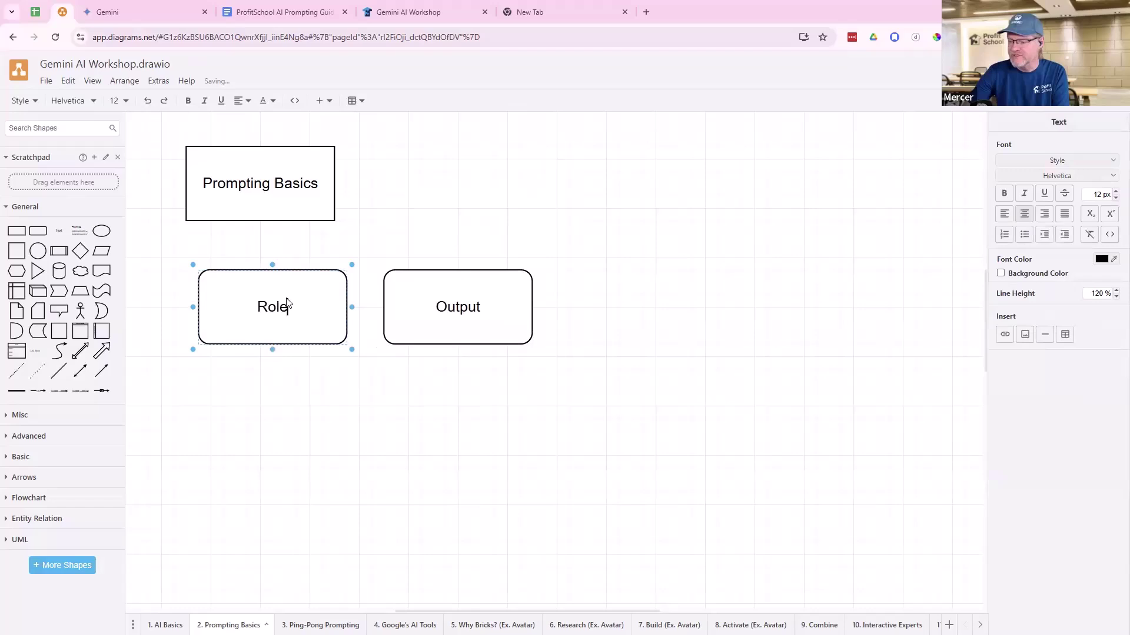
{"action": "key", "text": "Return"}
{"action": "type", "text": "(Input)"}
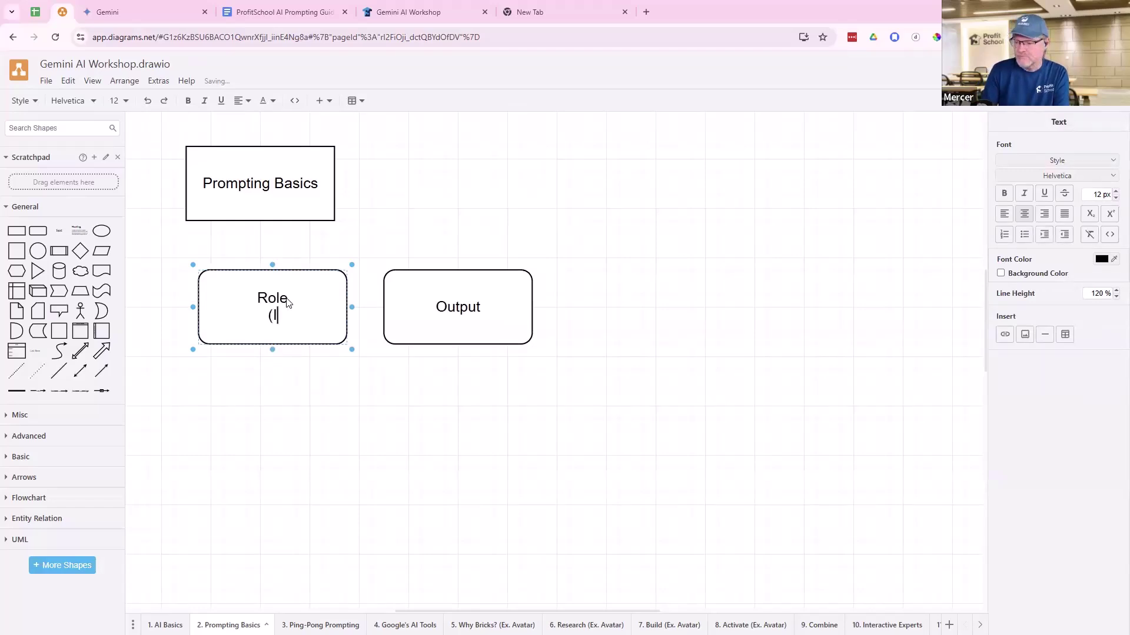
- Relabel the copy as 'What (Result)' with '(Output)' on a second line
{"action": "left_click", "coordinate": [446, 311]}
{"action": "double_click", "coordinate": [438, 310]}
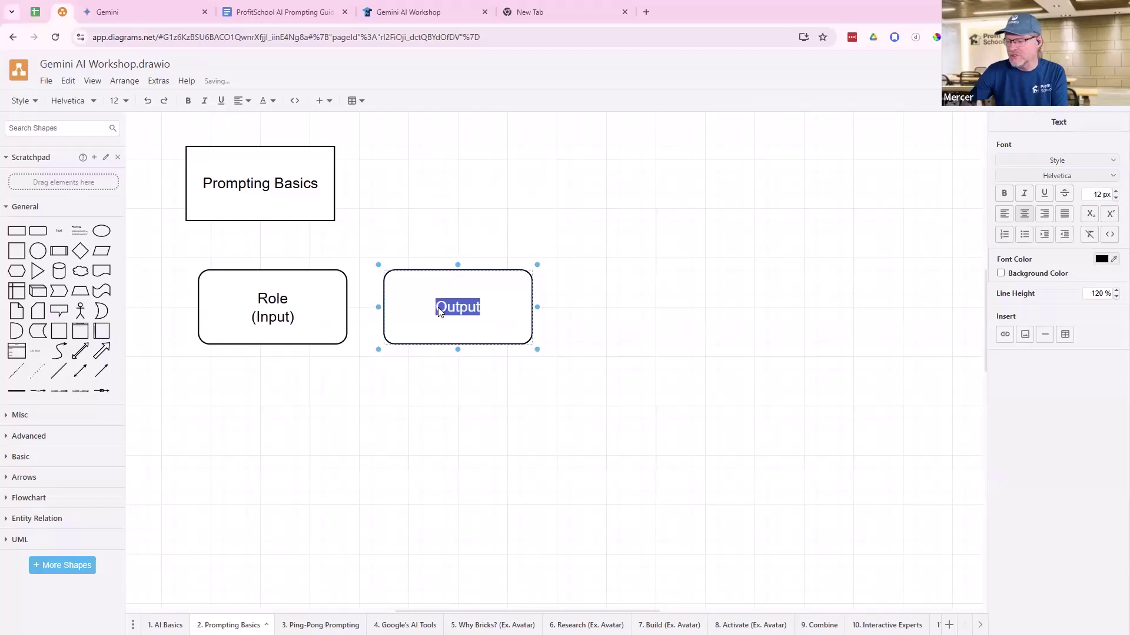
{"action": "left_click", "coordinate": [439, 311]}
{"action": "type", "text": "What"}
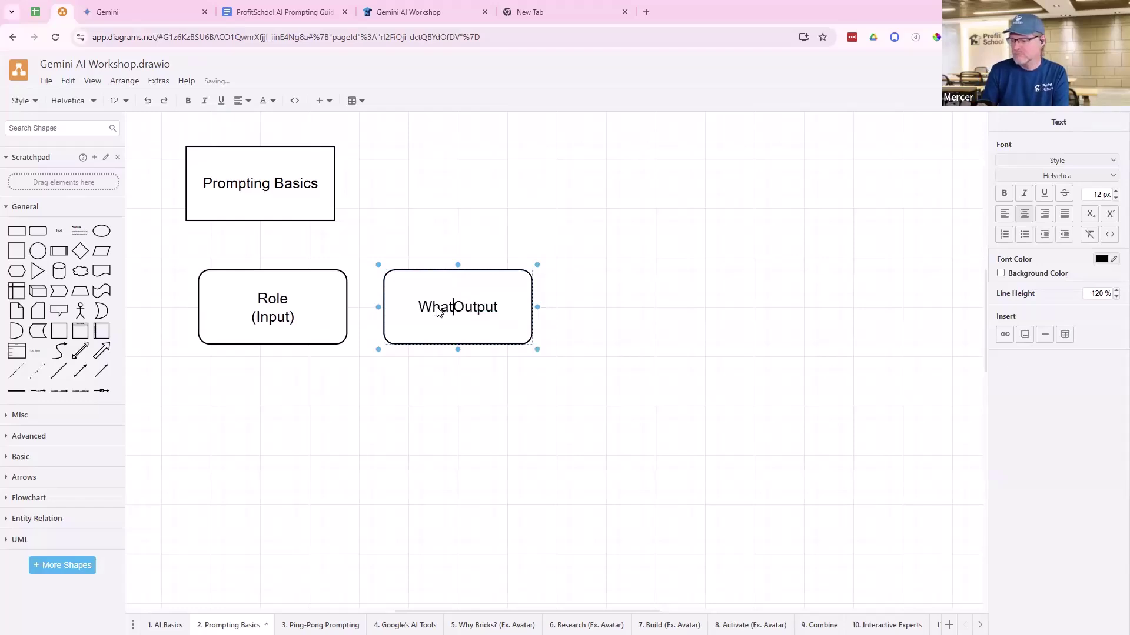
{"action": "key", "text": "Return"}
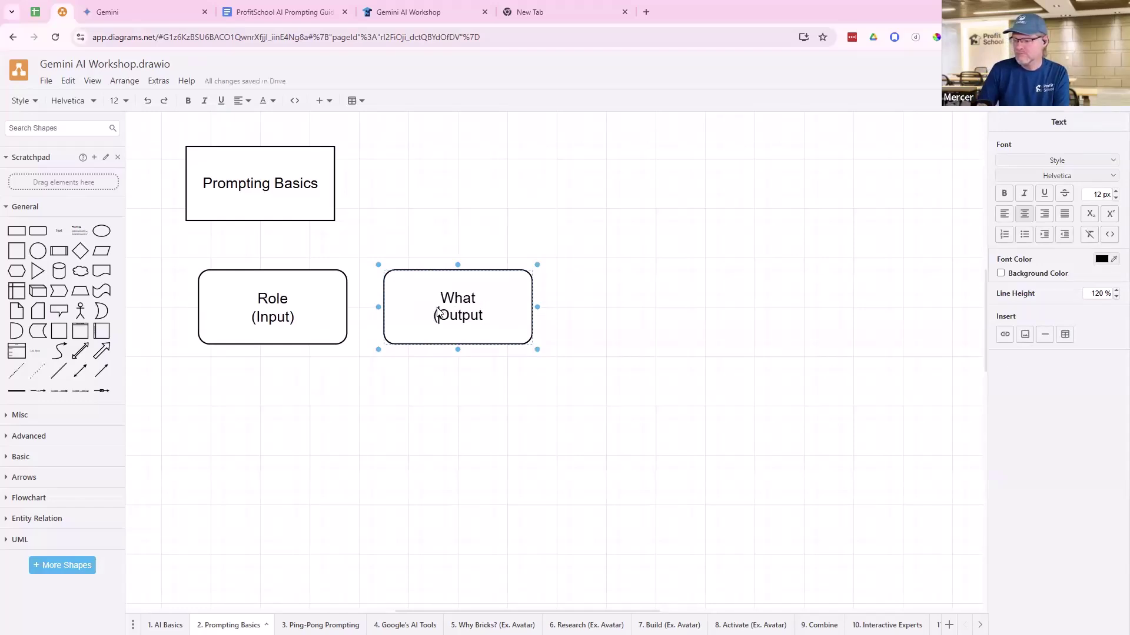
{"action": "key", "text": "Right"}
{"action": "key", "text": "Right"}
{"action": "key", "text": "Right"}
{"action": "key", "text": "Right"}
{"action": "type", "text": ")"}
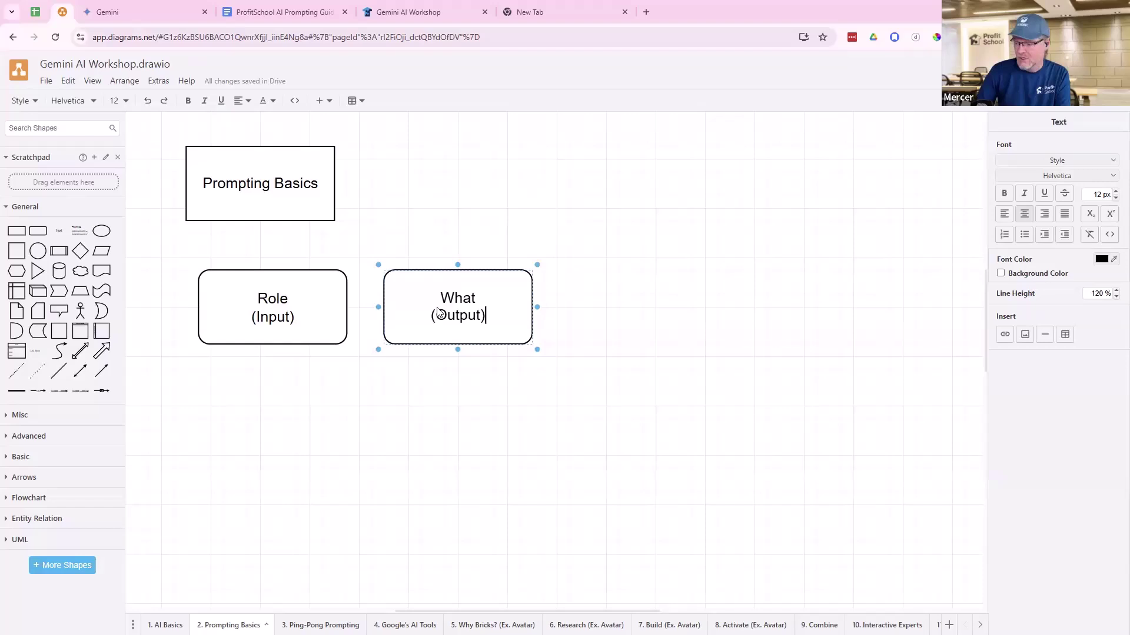
{"action": "double_click", "coordinate": [457, 298]}
{"action": "left_click", "coordinate": [463, 299]}
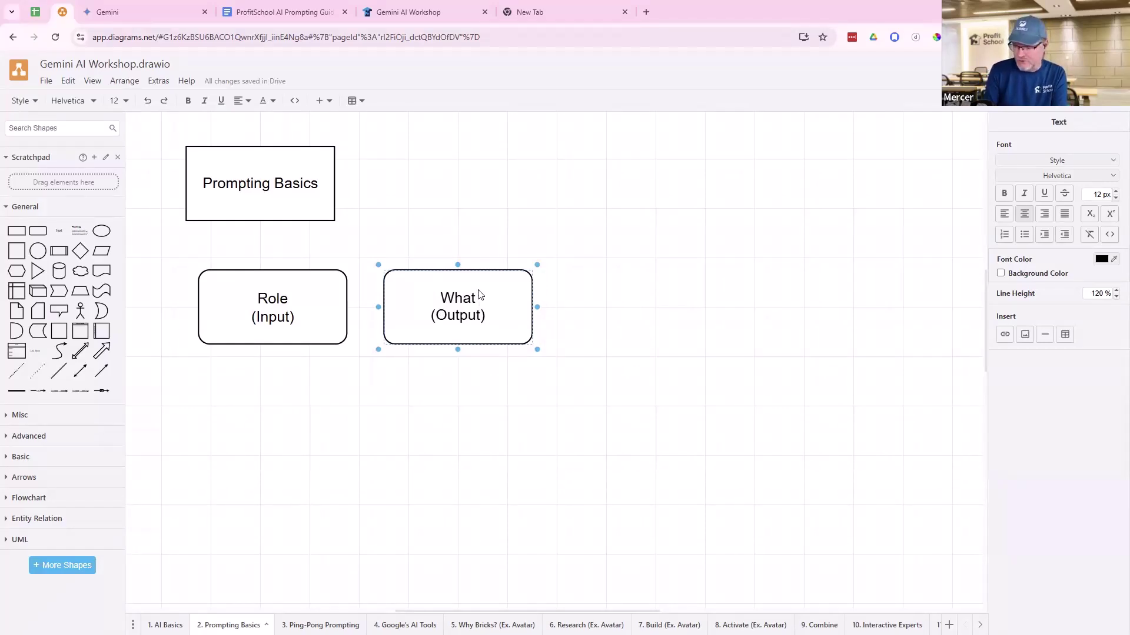
{"action": "key", "text": "BackSpace"}
{"action": "key", "text": "BackSpace"}
{"action": "type", "text": "at (Reu"}
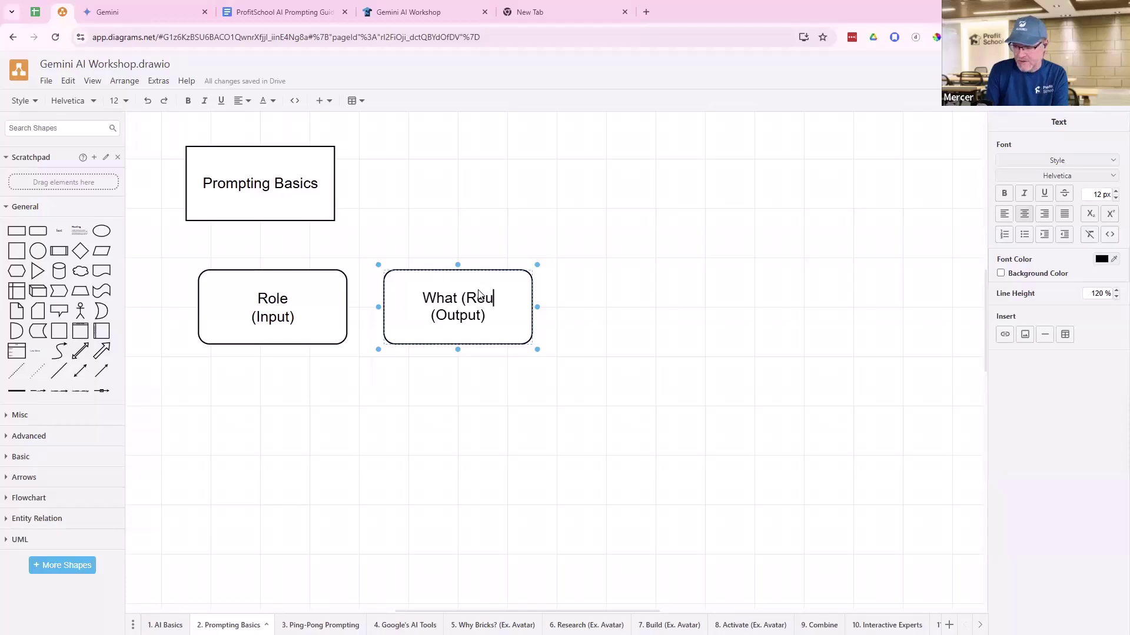
{"action": "key", "text": "BackSpace"}
{"action": "type", "text": "sult)"}
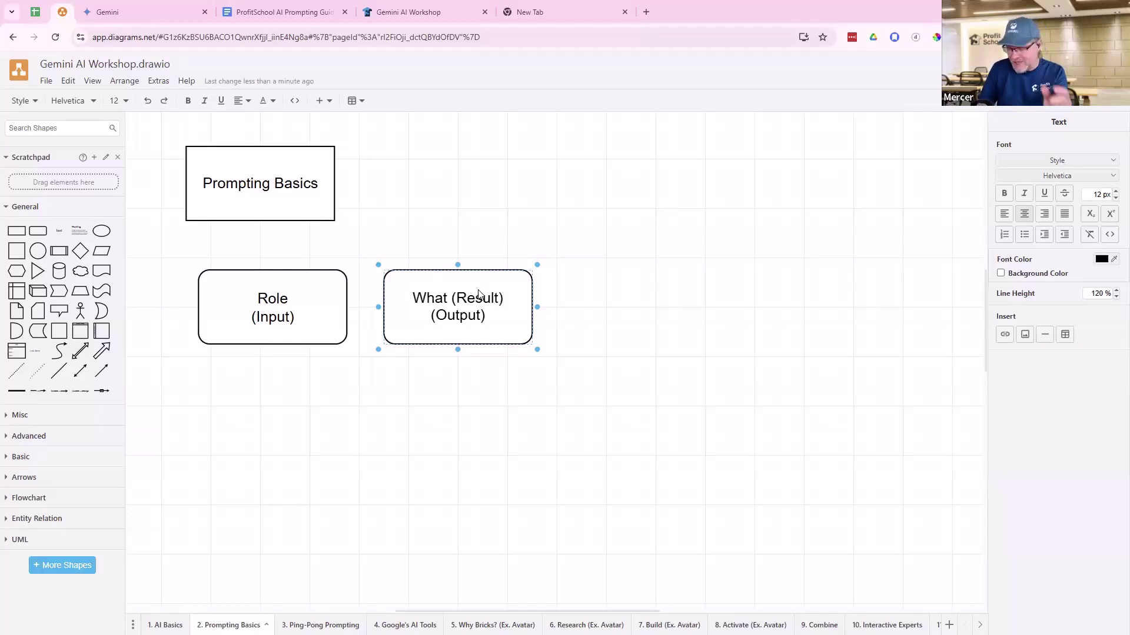
- Move the Role (Input) and What (Result) boxes side by side, undoing one overshoot
{"action": "left_click", "coordinate": [464, 195]}
{"action": "left_click", "coordinate": [535, 308]}
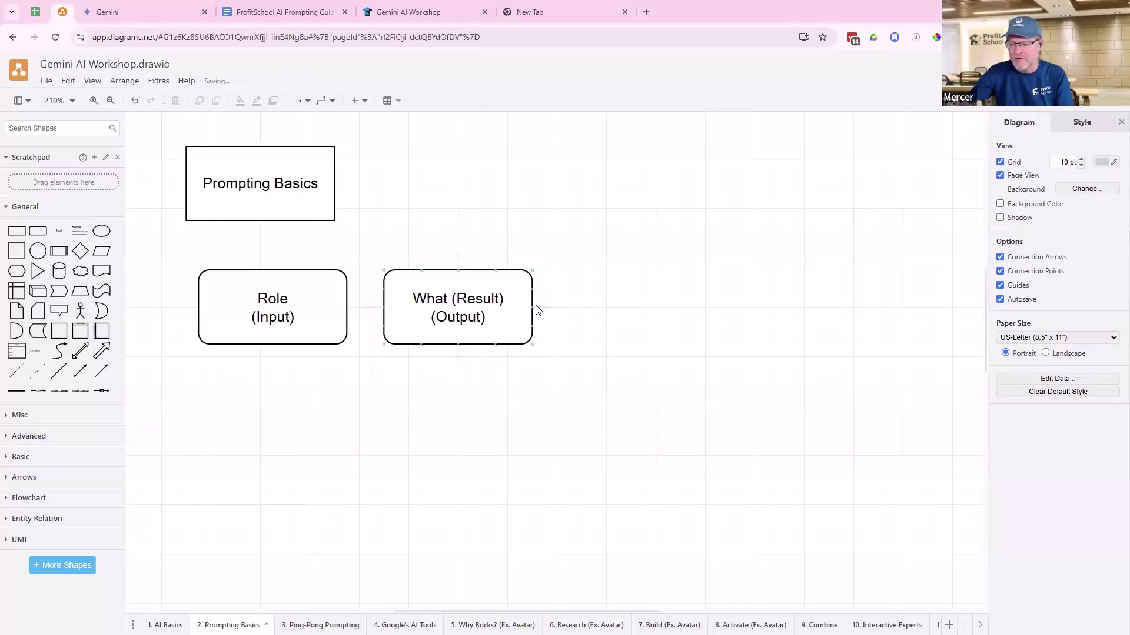
{"action": "left_click_drag", "start_coordinate": [529, 308], "coordinate": [616, 308]}
{"action": "left_click_drag", "start_coordinate": [295, 303], "coordinate": [333, 307]}
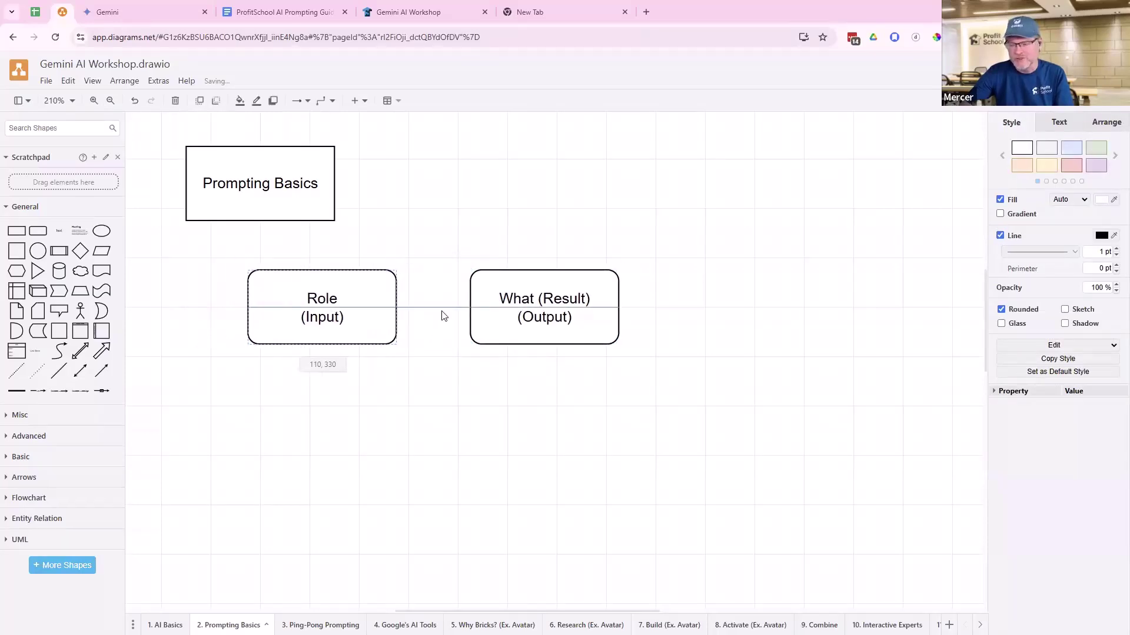
{"action": "left_click_drag", "start_coordinate": [443, 316], "coordinate": [445, 314]}
{"action": "left_click_drag", "start_coordinate": [525, 307], "coordinate": [490, 306]}
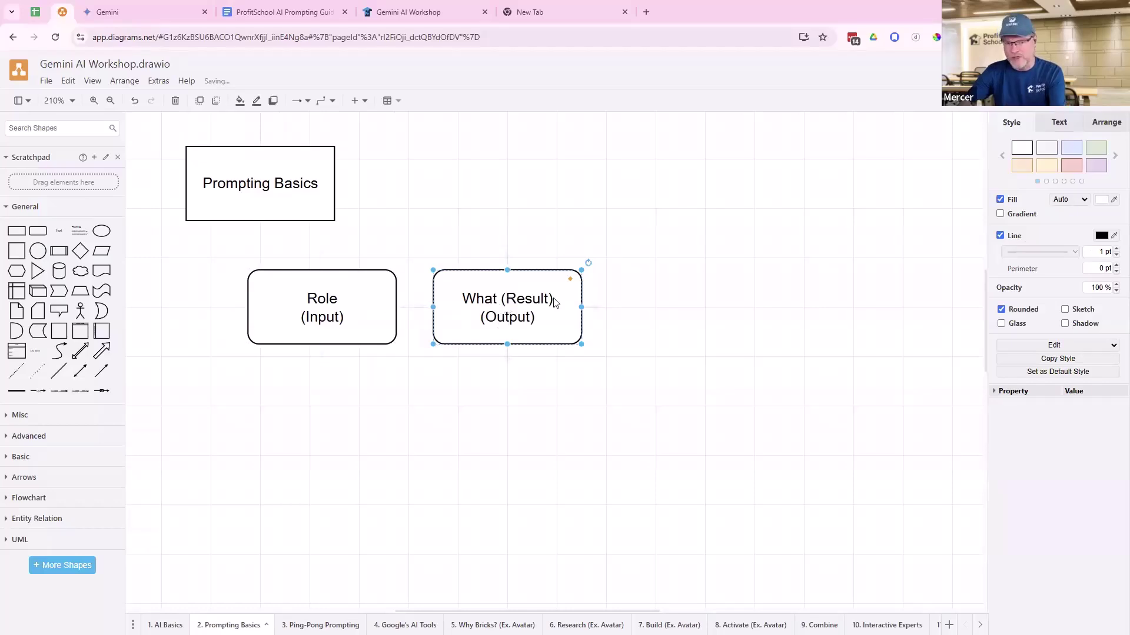
{"action": "key", "text": "ctrl+z"}
- Level the two boxes and drag a copy of What (Result) to its right
{"action": "left_click", "coordinate": [309, 295]}
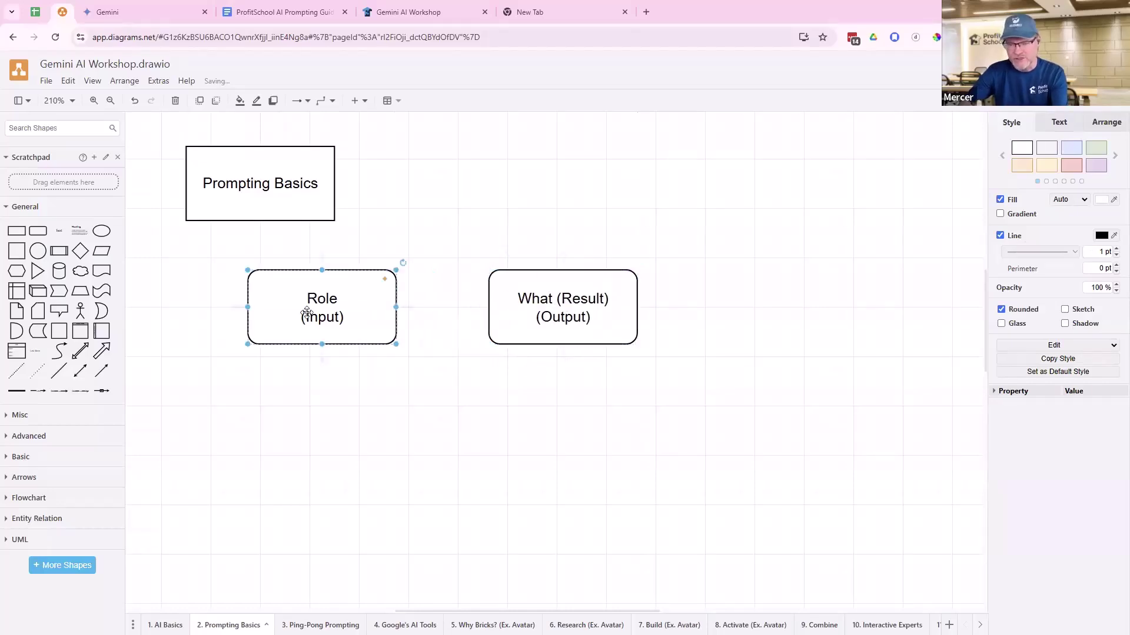
{"action": "left_click", "coordinate": [562, 295]}
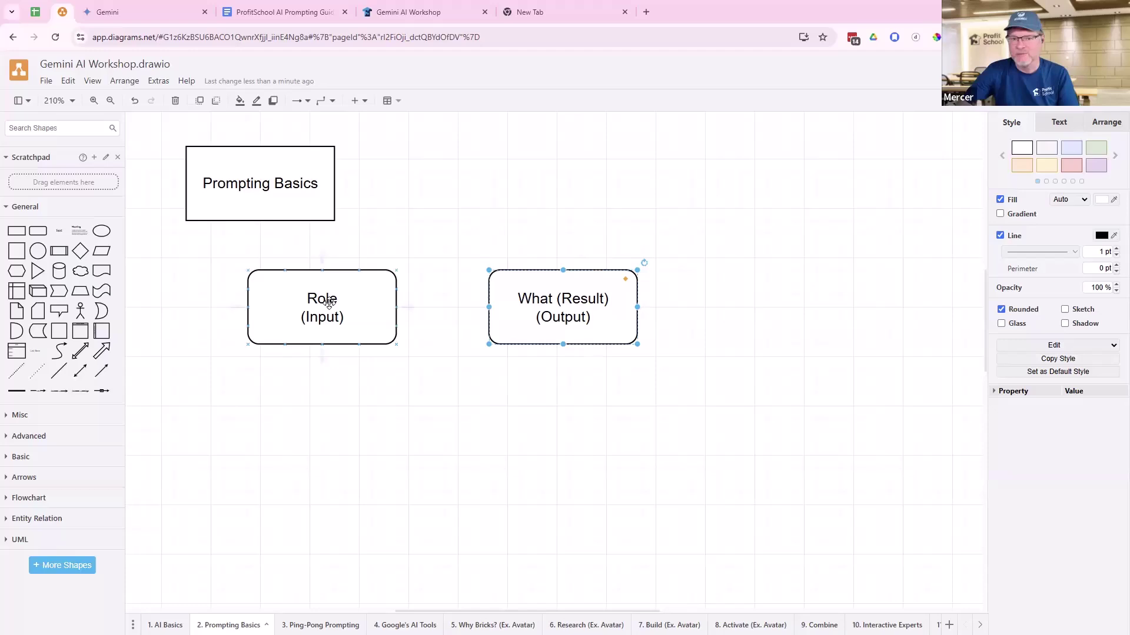
{"action": "left_click_drag", "start_coordinate": [329, 303], "coordinate": [305, 331]}
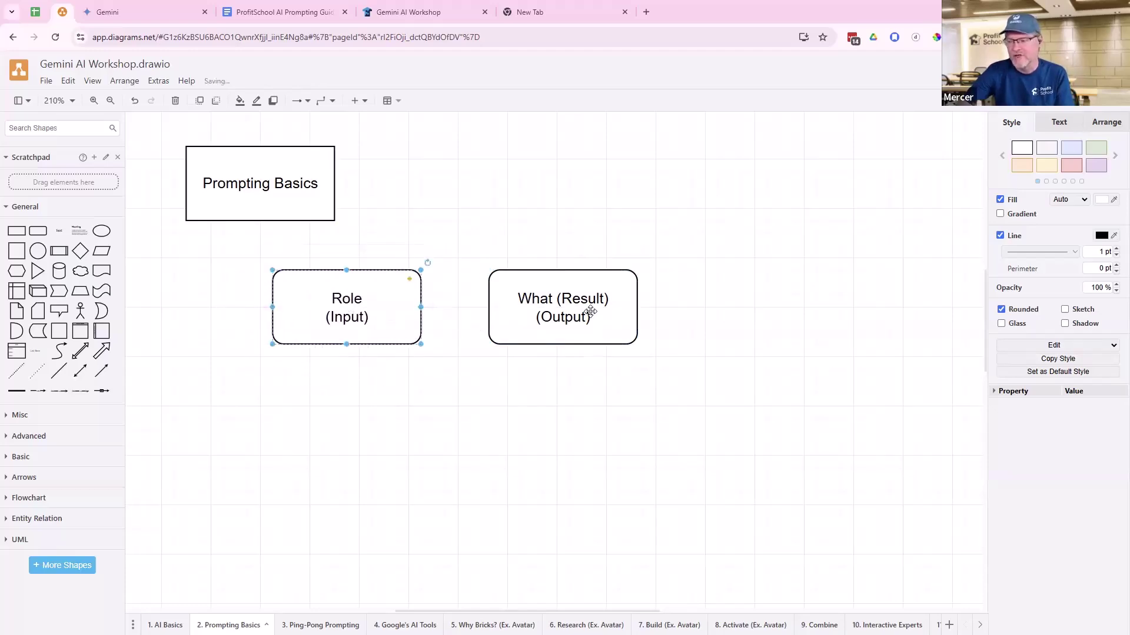
{"action": "left_click_drag", "start_coordinate": [590, 312], "coordinate": [559, 308]}
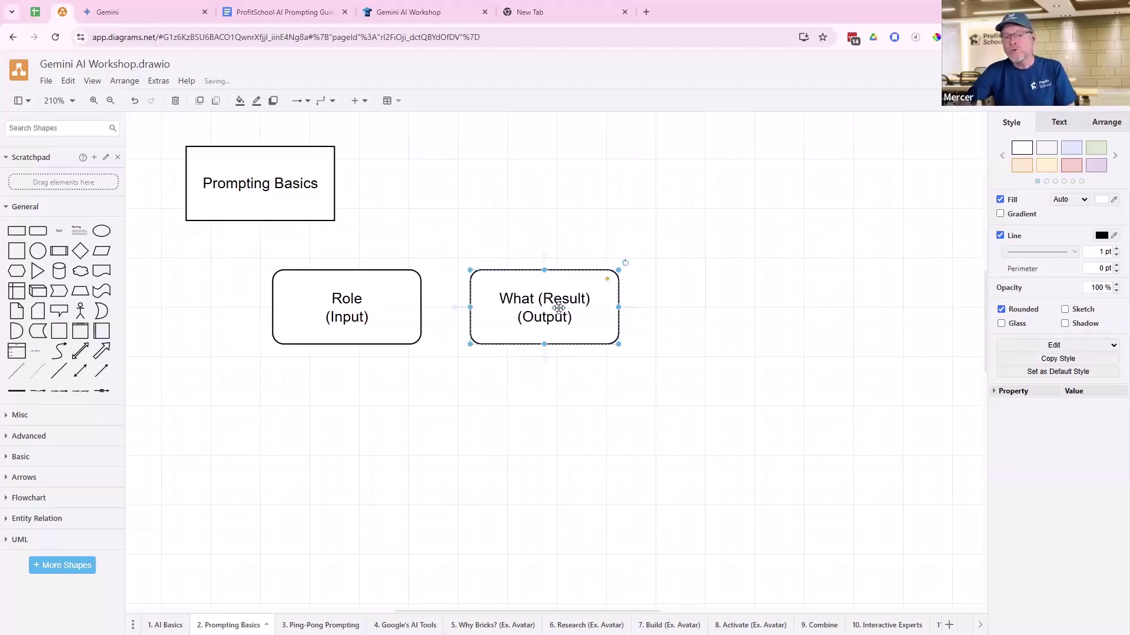
{"action": "left_click_drag", "start_coordinate": [559, 308], "coordinate": [733, 312]}
- Label the copied box 'Feedback' with '(Iteration)' on a second line
{"action": "double_click", "coordinate": [734, 310]}
{"action": "type", "text": "Feedback"}
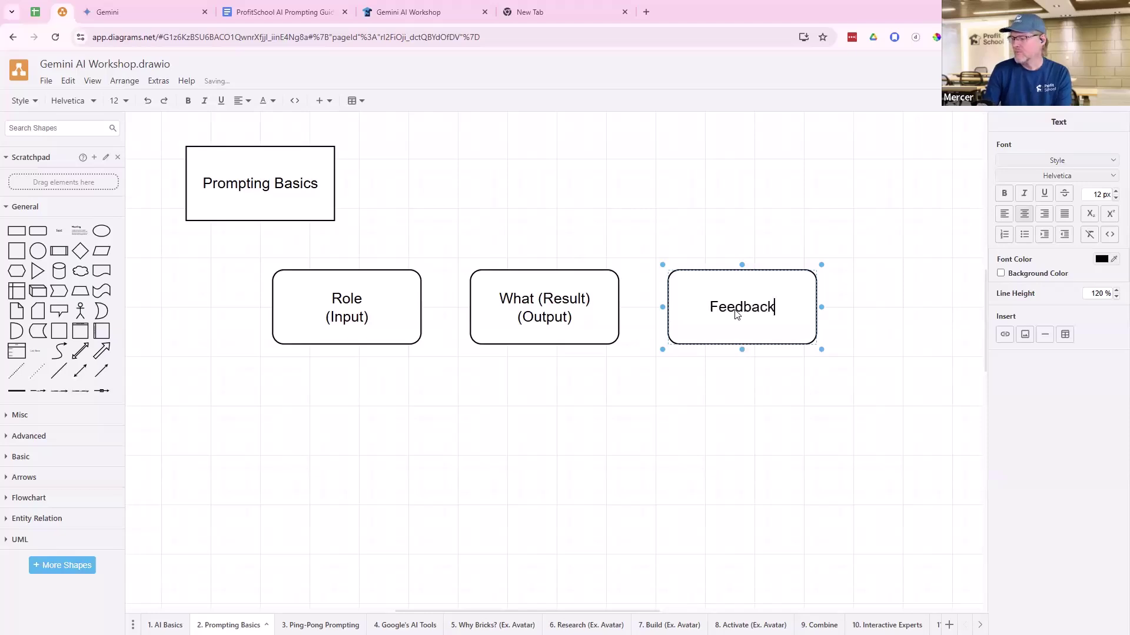
{"action": "key", "text": "Return"}
{"action": "type", "text": "(I"}
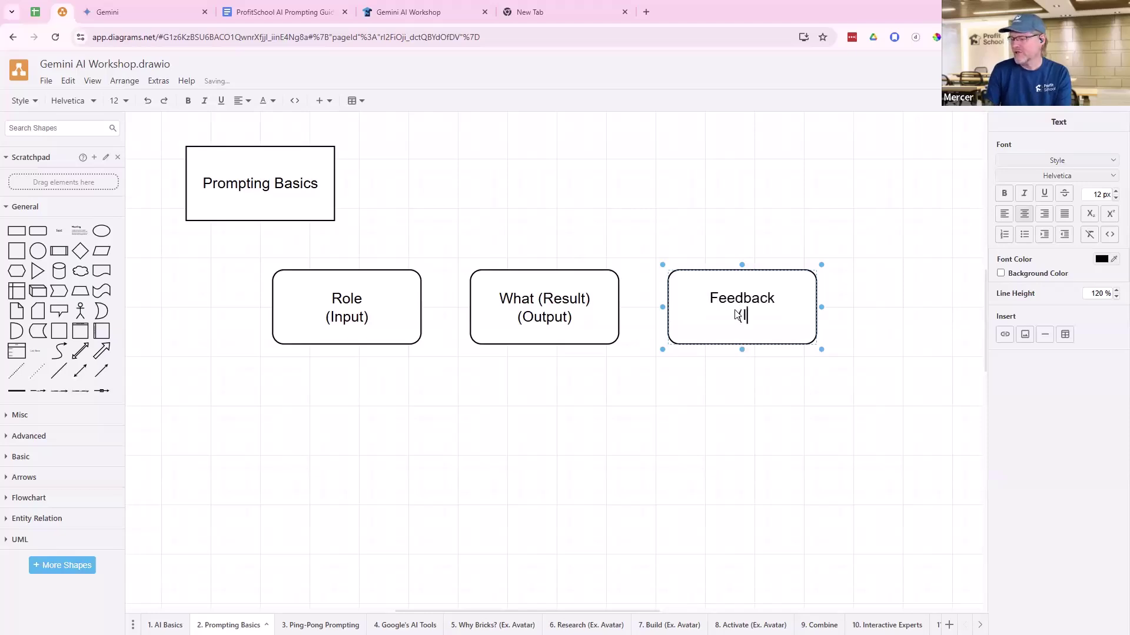
{"action": "type", "text": "teration)"}
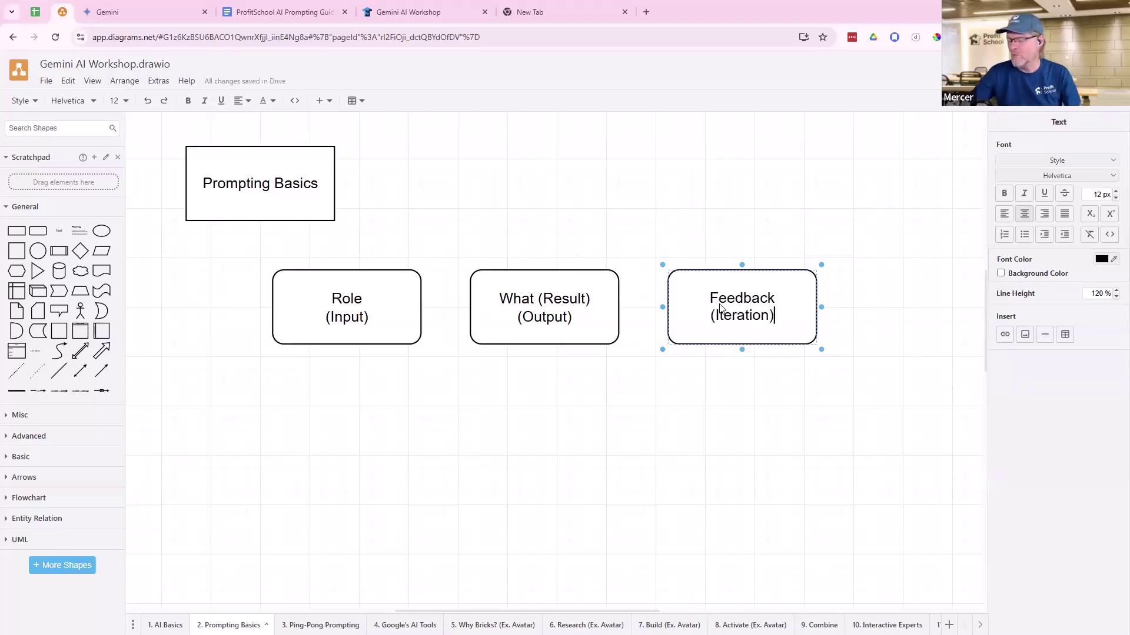
{"action": "left_click", "coordinate": [630, 391]}
- Space the Role, What and Feedback boxes evenly in one row
{"action": "left_click_drag", "start_coordinate": [366, 315], "coordinate": [342, 314]}
{"action": "left_click_drag", "start_coordinate": [510, 308], "coordinate": [547, 303]}
{"action": "mouse_move", "coordinate": [687, 294]}
{"action": "left_mouse_down"}
{"action": "mouse_move", "coordinate": [714, 298]}
{"action": "mouse_move", "coordinate": [700, 294]}
{"action": "left_mouse_up"}
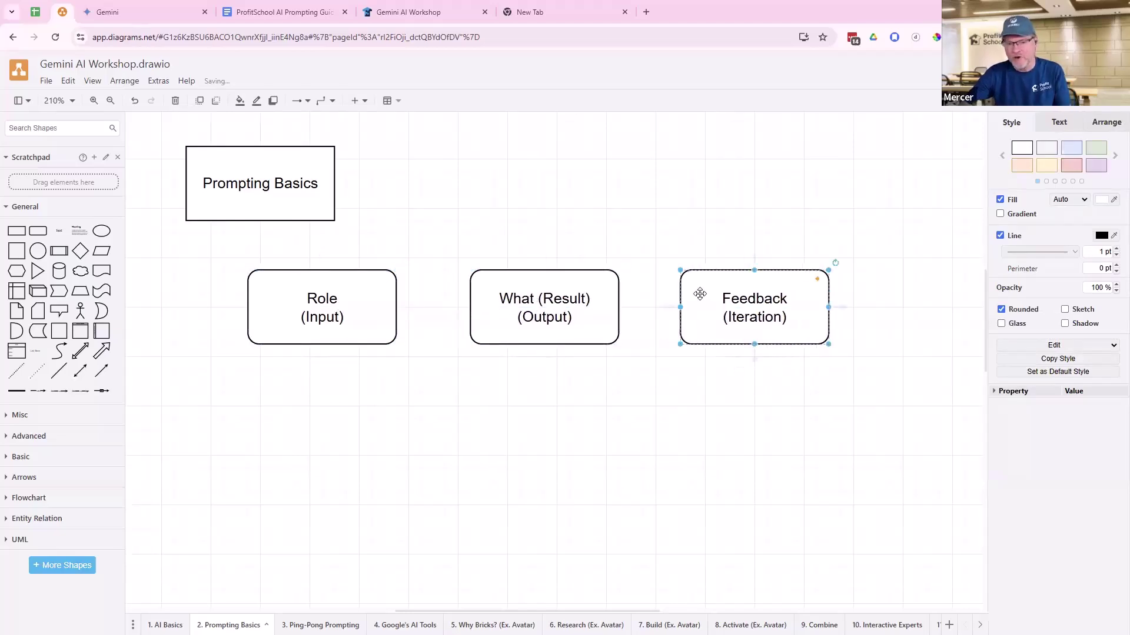
{"action": "left_click", "coordinate": [368, 322]}
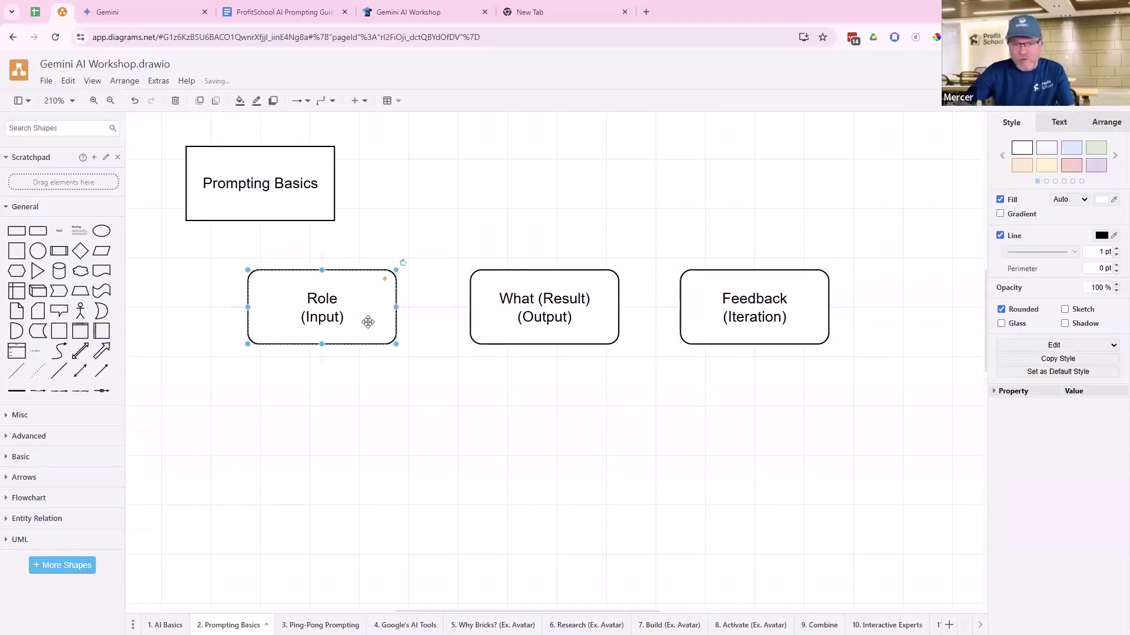
{"action": "left_click", "coordinate": [512, 314]}
{"action": "left_click", "coordinate": [312, 316]}
{"action": "left_click", "coordinate": [554, 312]}
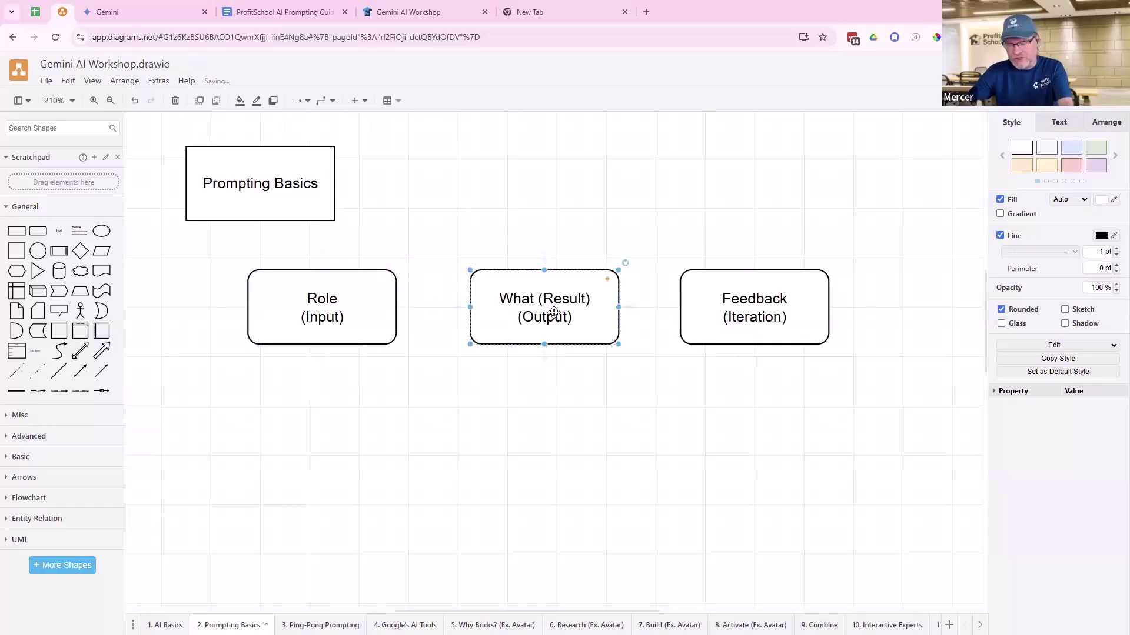
{"action": "left_click", "coordinate": [749, 303]}
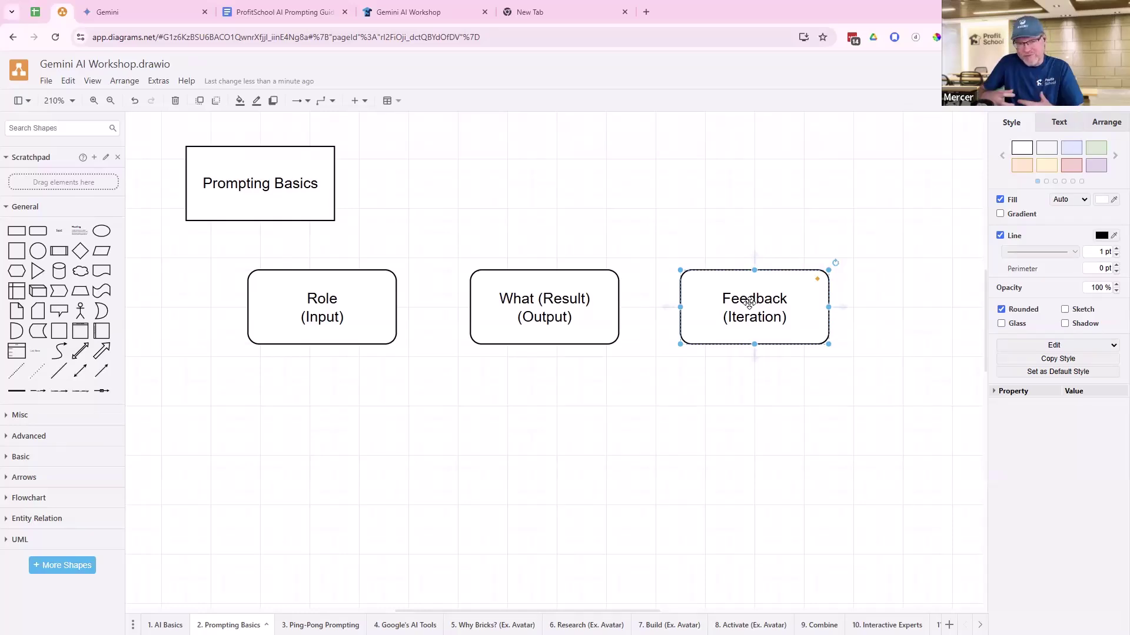
- Draw arrows Role (Input) → What (Result) → Feedback (Iteration), then nudge Feedback slightly right
{"action": "left_click", "coordinate": [328, 324]}
{"action": "left_click_drag", "start_coordinate": [405, 309], "coordinate": [470, 307]}
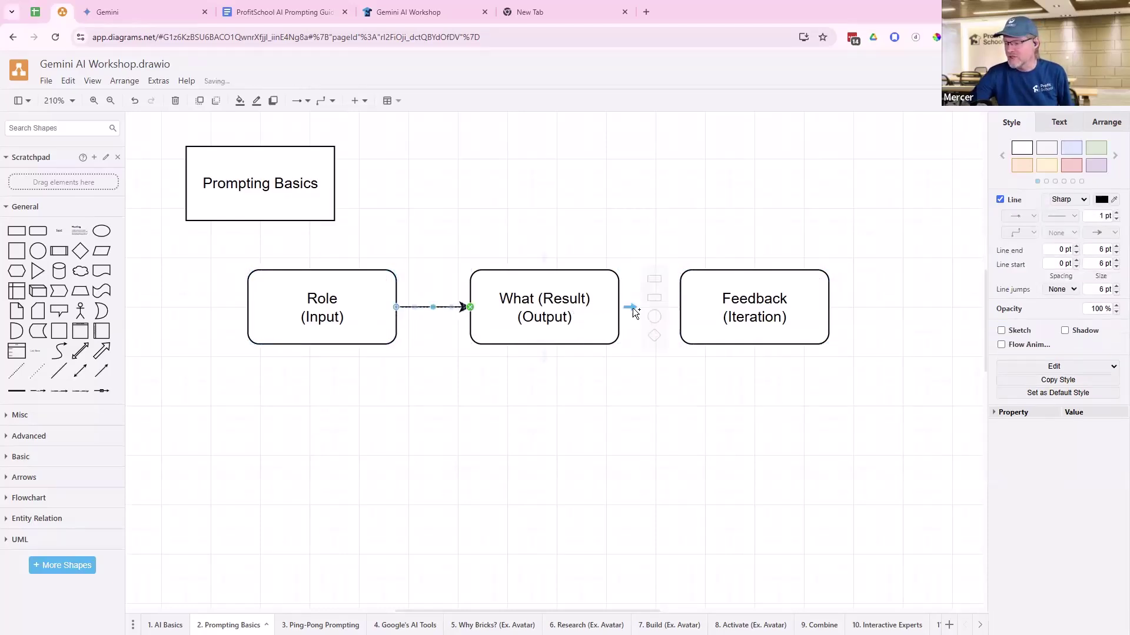
{"action": "left_click_drag", "start_coordinate": [633, 308], "coordinate": [680, 307]}
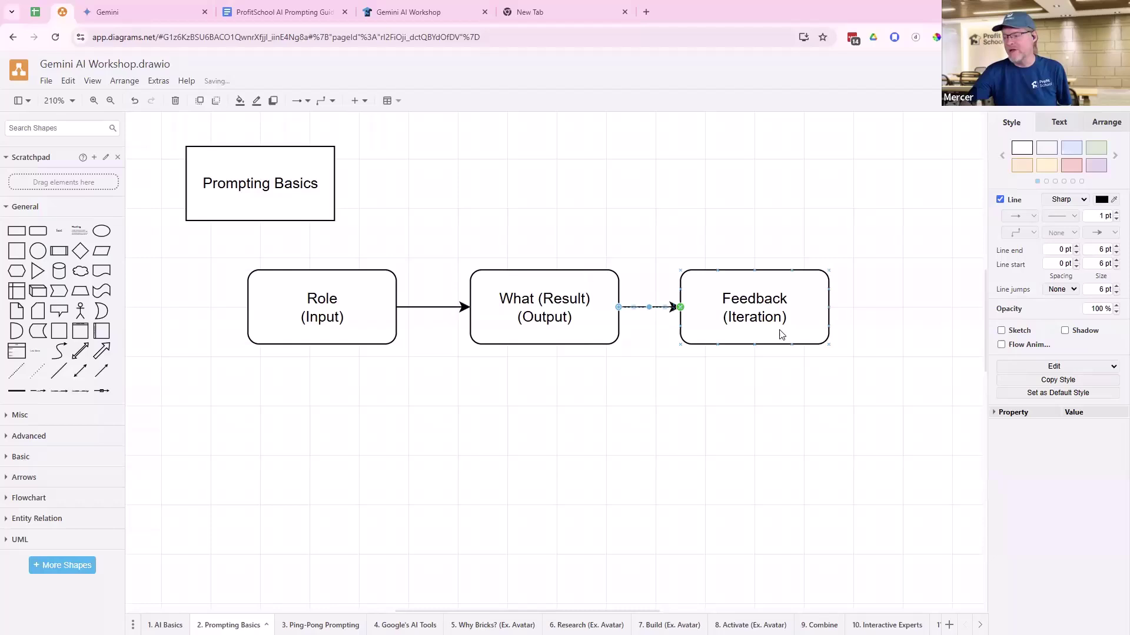
{"action": "left_click_drag", "start_coordinate": [780, 297], "coordinate": [792, 298]}
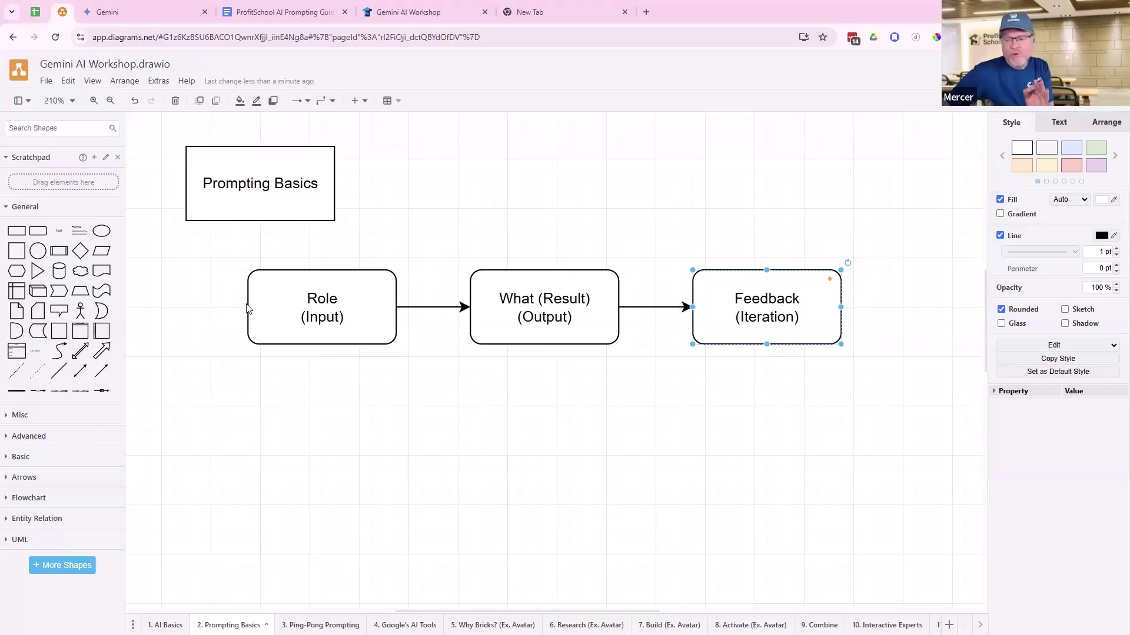
{"action": "left_click", "coordinate": [300, 314]}
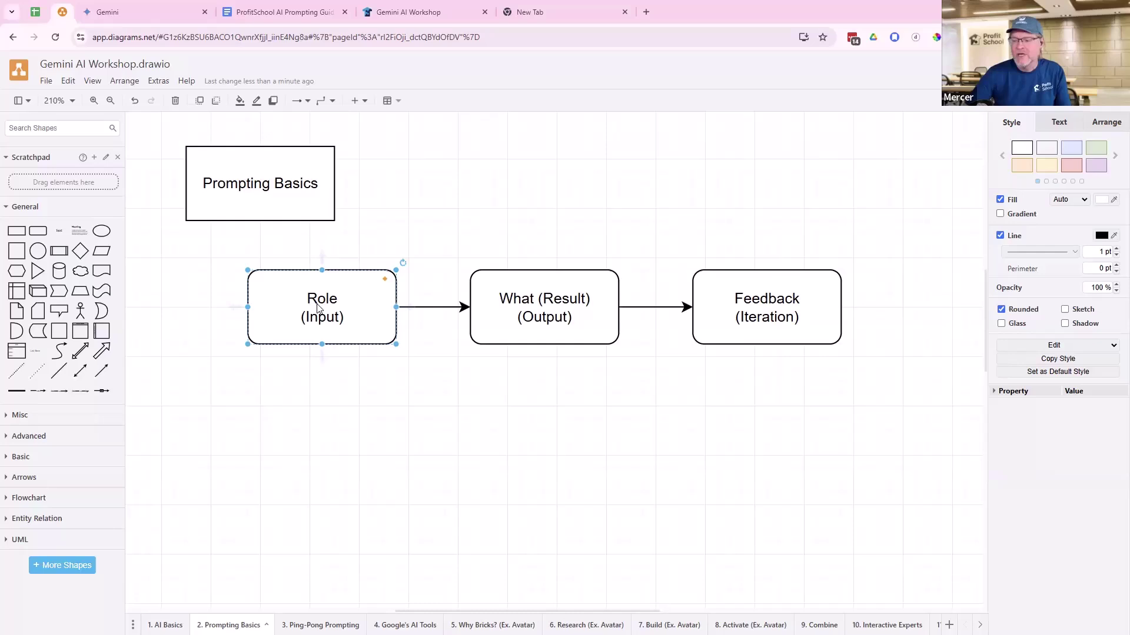
{"action": "left_click", "coordinate": [534, 294]}
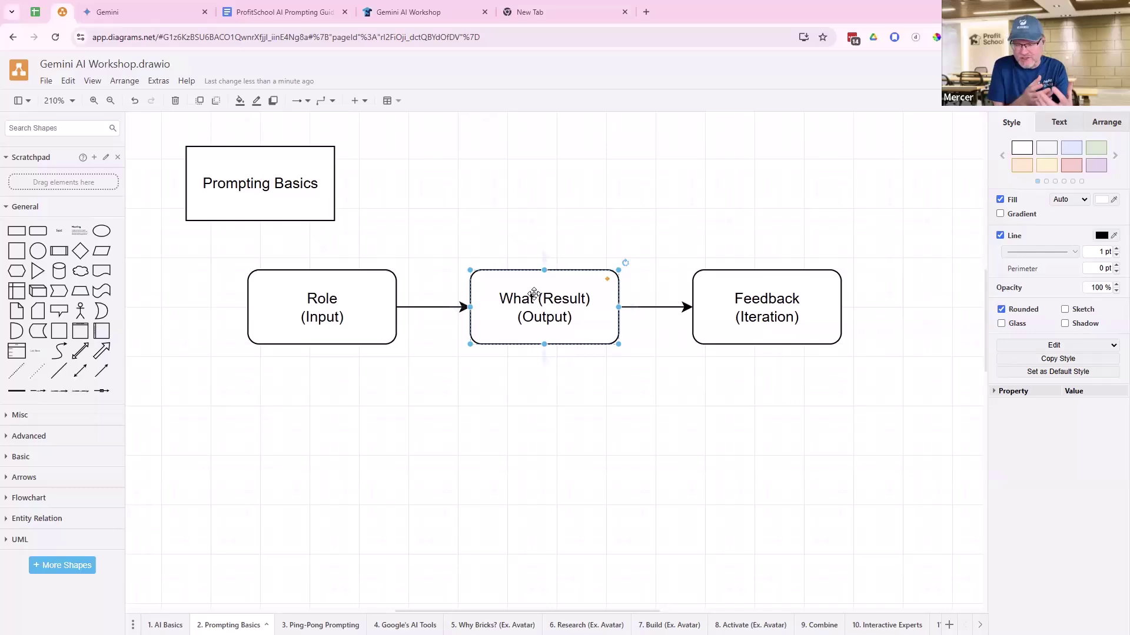
{"action": "left_click", "coordinate": [795, 300]}
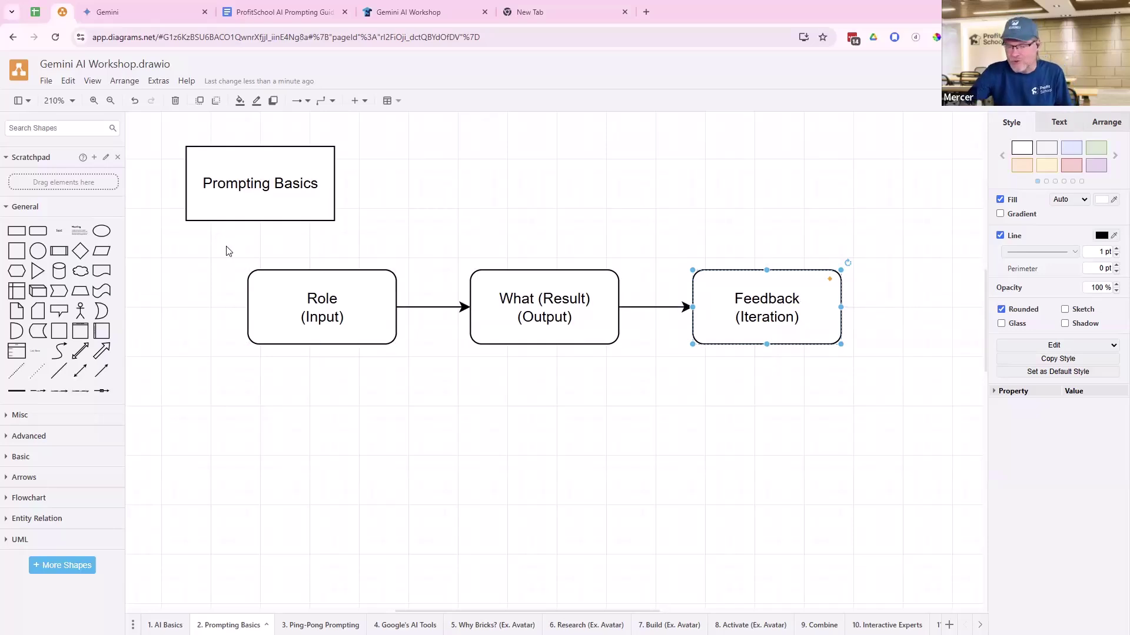
- Copy the Role–What–Feedback flow from Prompting Basics and paste it below the Ping-Pong Prompting title
{"action": "left_click", "coordinate": [320, 625]}
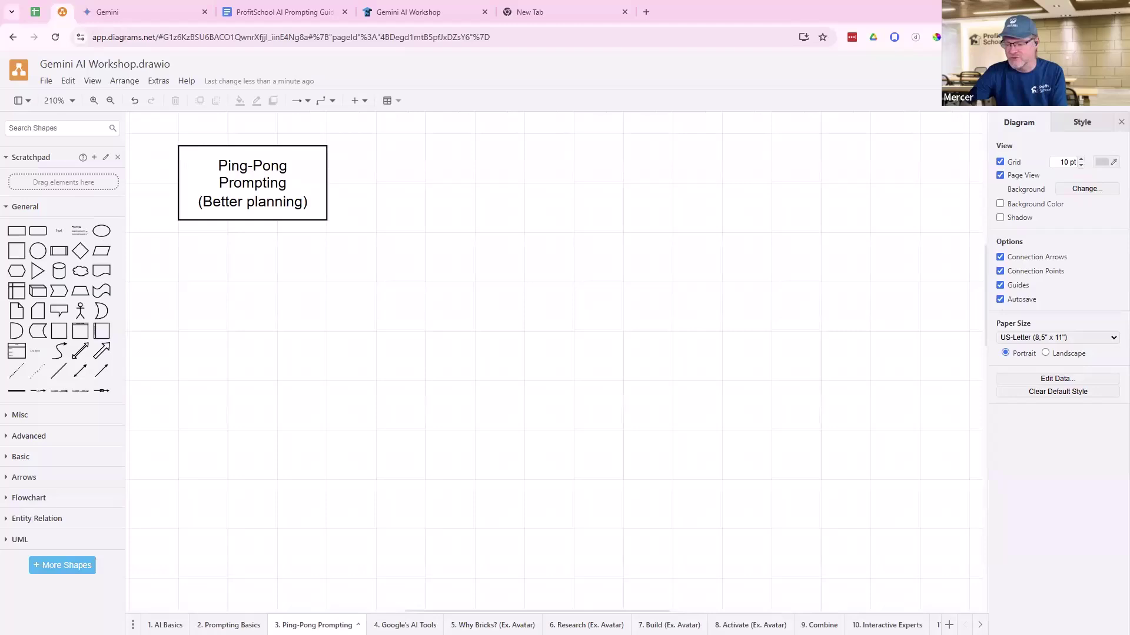
{"action": "left_click", "coordinate": [232, 625]}
{"action": "left_click_drag", "start_coordinate": [218, 252], "coordinate": [940, 406]}
{"action": "key", "text": "ctrl+c"}
{"action": "left_click", "coordinate": [318, 625]}
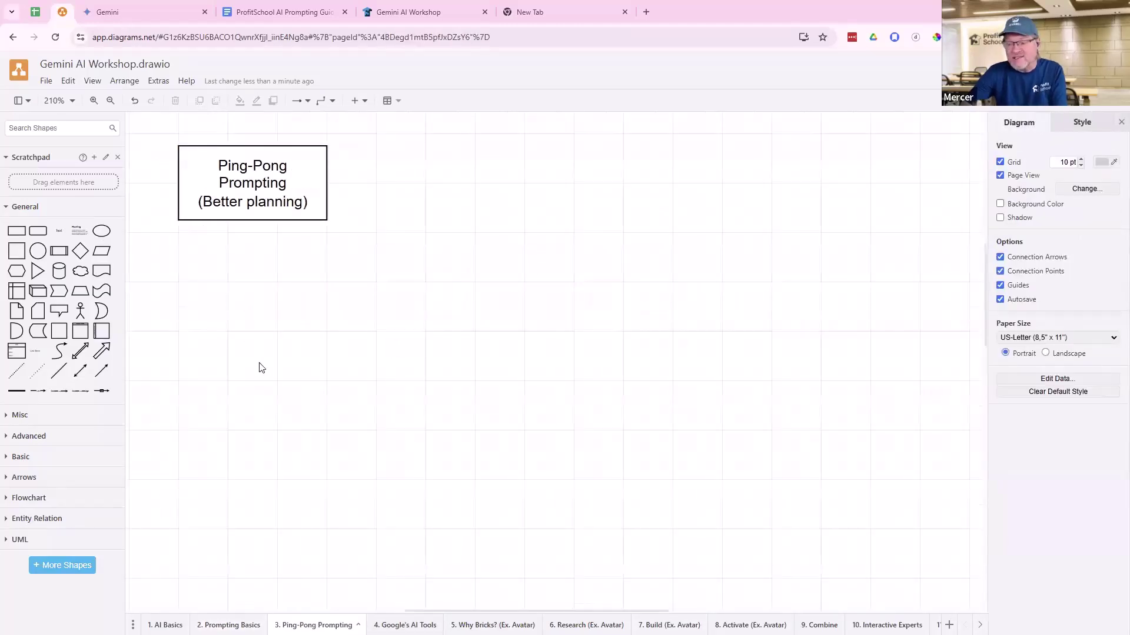
{"action": "key", "text": "ctrl+v"}
{"action": "left_click_drag", "start_coordinate": [329, 412], "coordinate": [379, 276]}
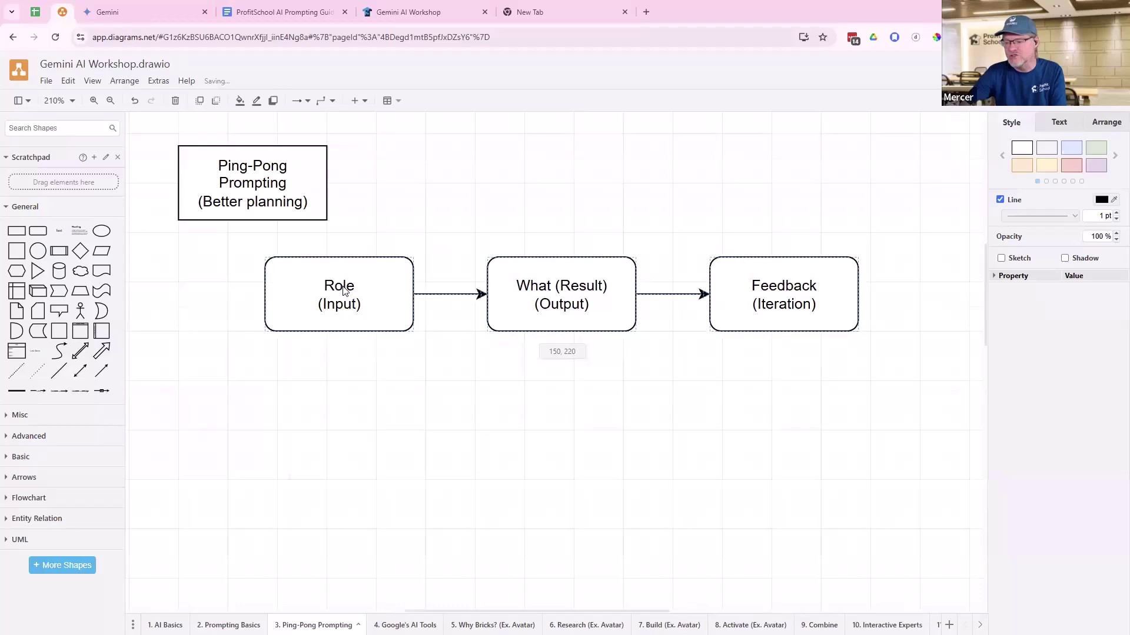
{"action": "left_click_drag", "start_coordinate": [229, 242], "coordinate": [884, 360]}
{"action": "mouse_move", "coordinate": [781, 319]}
{"action": "left_mouse_down"}
{"action": "mouse_move", "coordinate": [736, 320]}
{"action": "mouse_move", "coordinate": [786, 318]}
{"action": "left_mouse_up"}
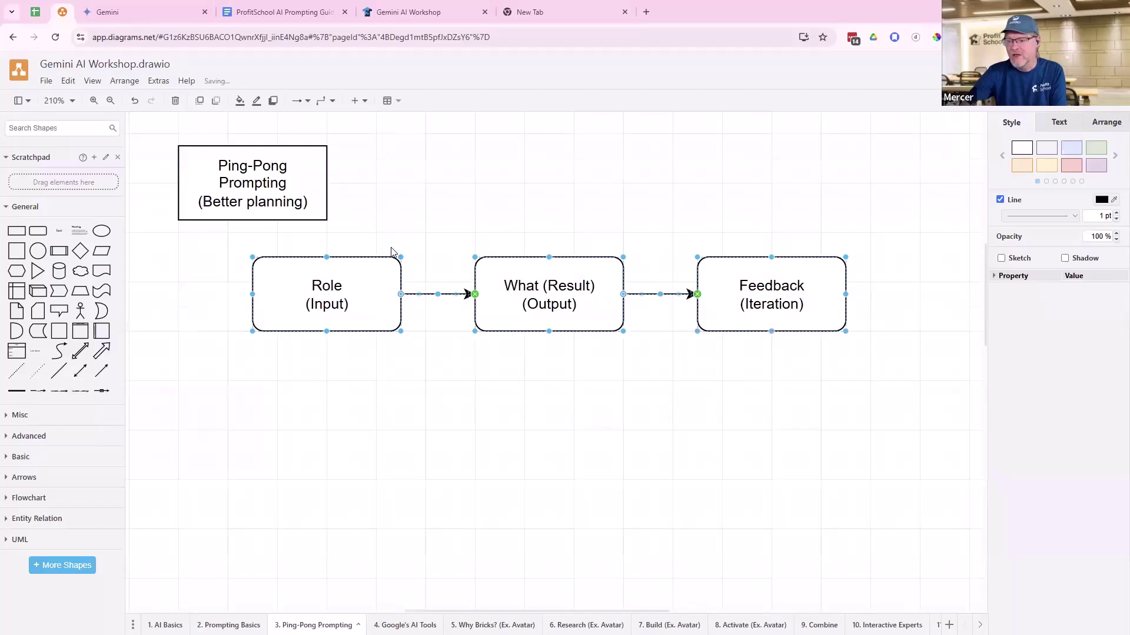
{"action": "left_click", "coordinate": [250, 242]}
- Duplicate the flow as a second row below and pull the top row's outer boxes closer together
{"action": "left_click", "coordinate": [731, 313]}
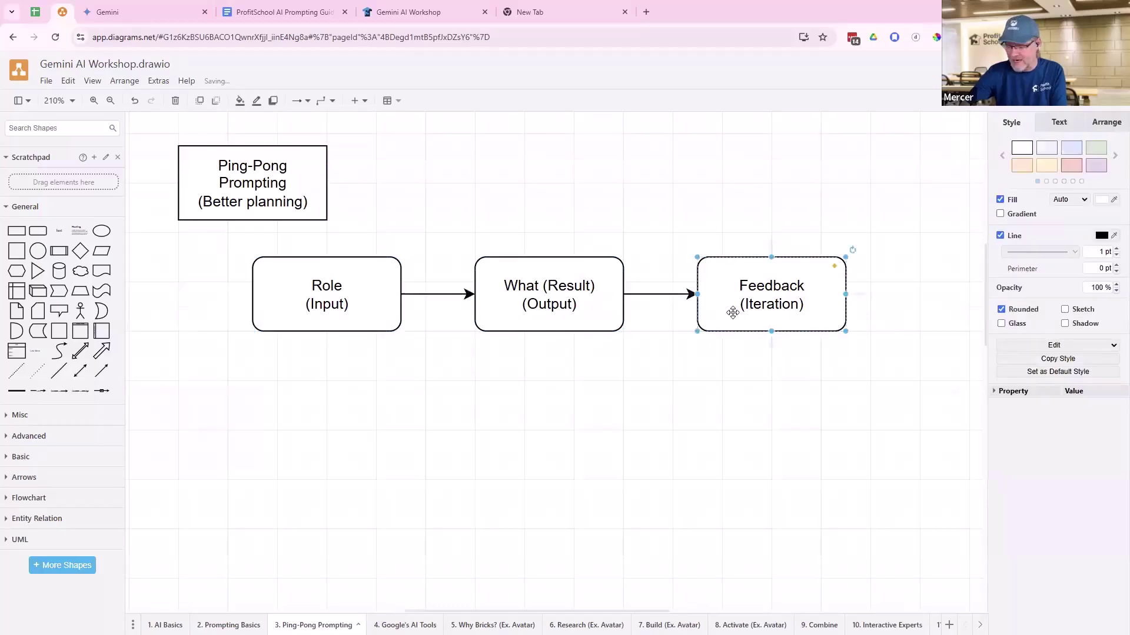
{"action": "left_click_drag", "start_coordinate": [228, 235], "coordinate": [900, 377]}
{"action": "left_click_drag", "start_coordinate": [759, 307], "coordinate": [743, 405]}
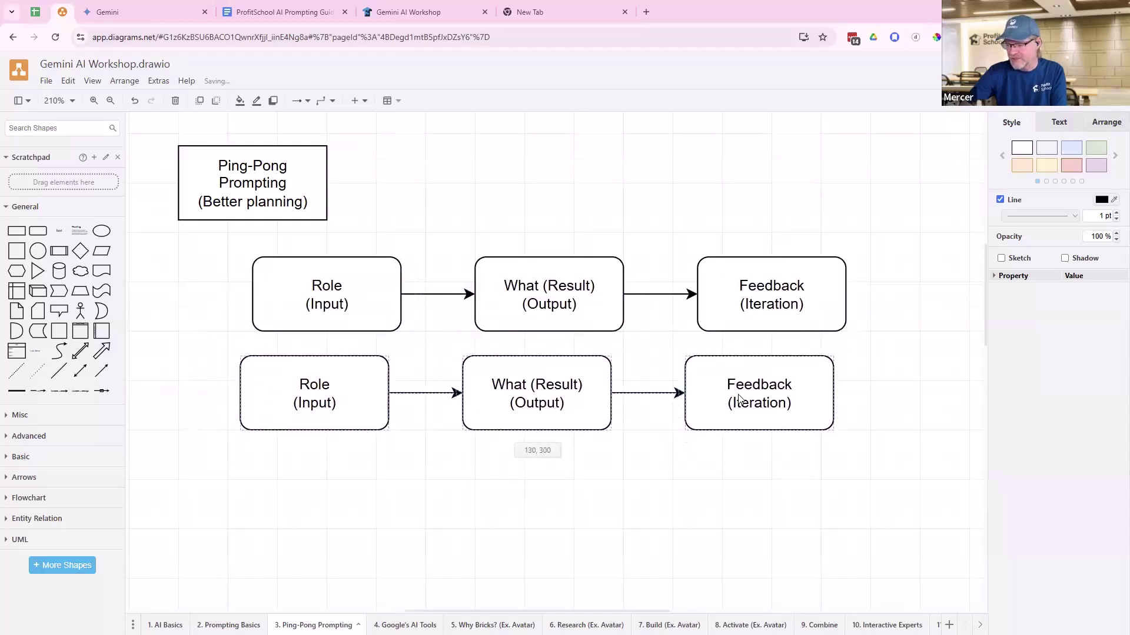
{"action": "left_click", "coordinate": [341, 286]}
{"action": "left_click_drag", "start_coordinate": [341, 286], "coordinate": [390, 286]}
{"action": "left_click_drag", "start_coordinate": [751, 285], "coordinate": [702, 285]}
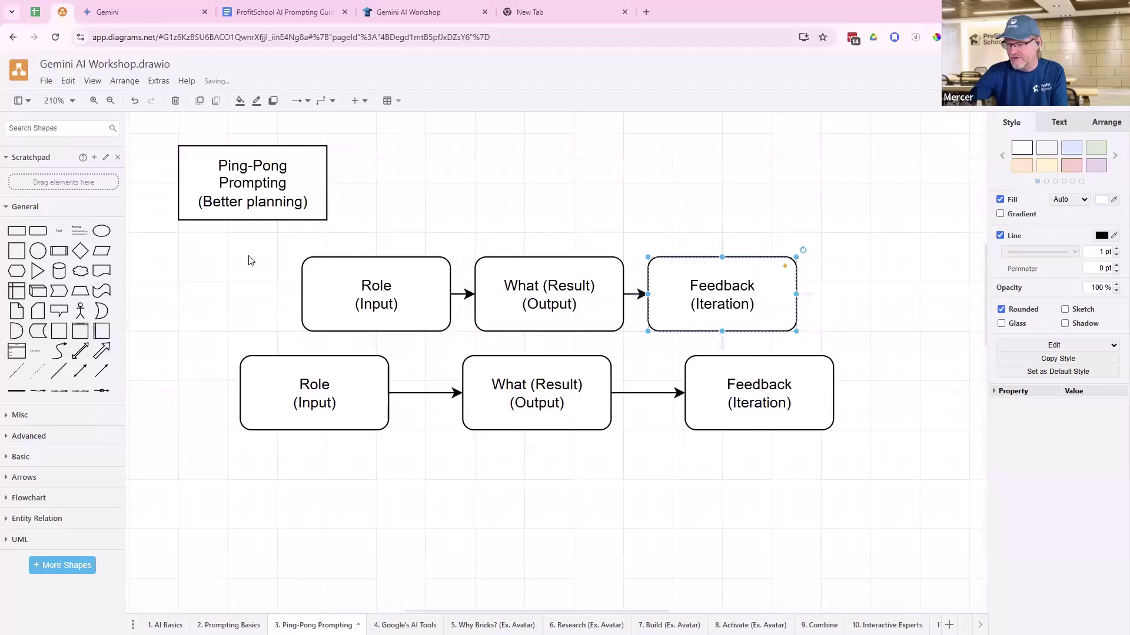
{"action": "left_click_drag", "start_coordinate": [276, 240], "coordinate": [841, 346]}
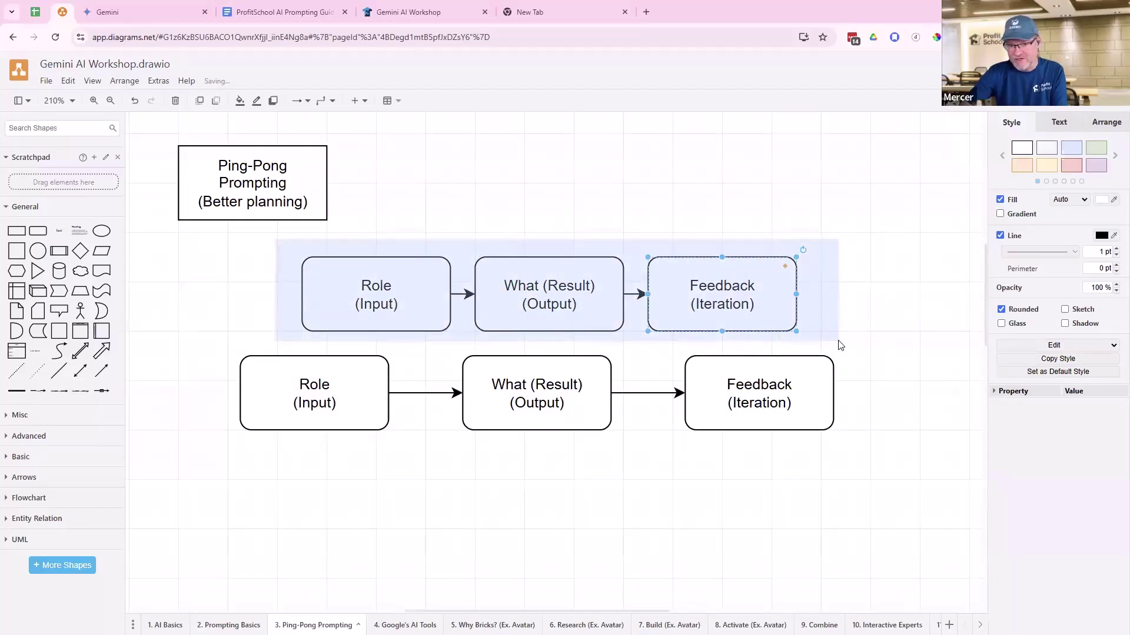
{"action": "left_click_drag", "start_coordinate": [840, 345], "coordinate": [840, 346]}
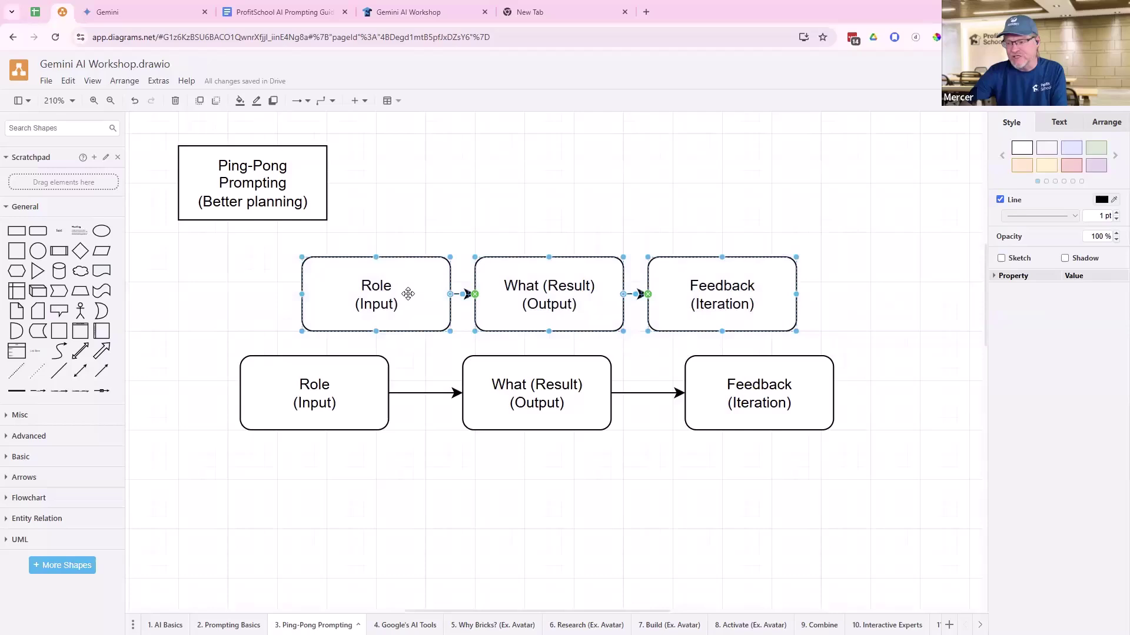
- Relabel the top row's first two boxes 'Analyze' and 'Get Result'
{"action": "double_click", "coordinate": [405, 292]}
{"action": "type", "text": "Analyze"}
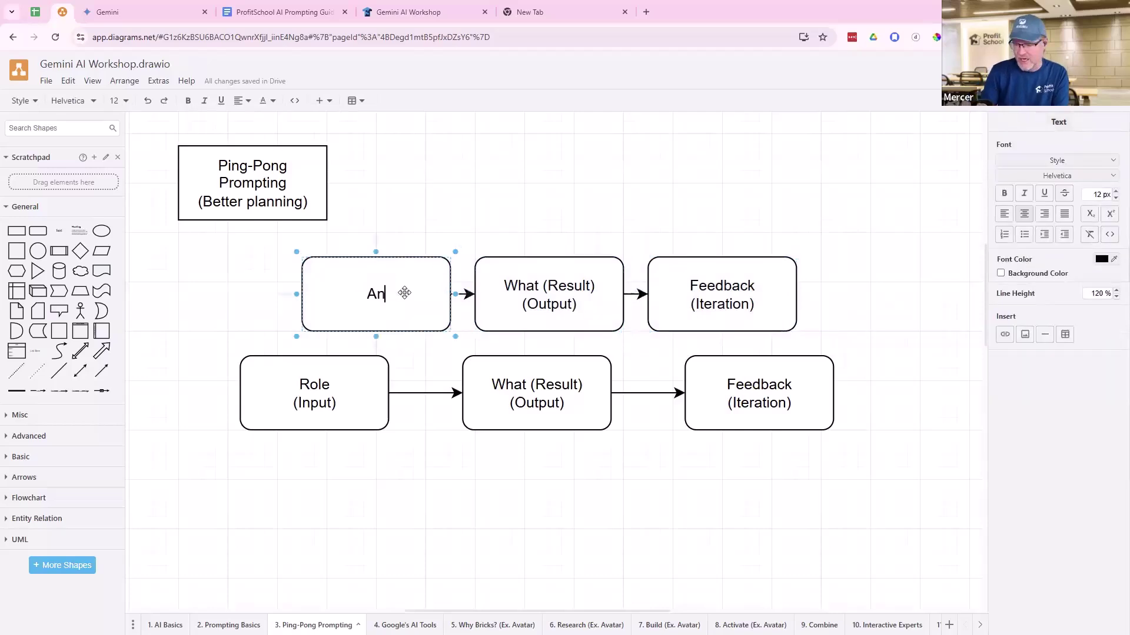
{"action": "double_click", "coordinate": [555, 286]}
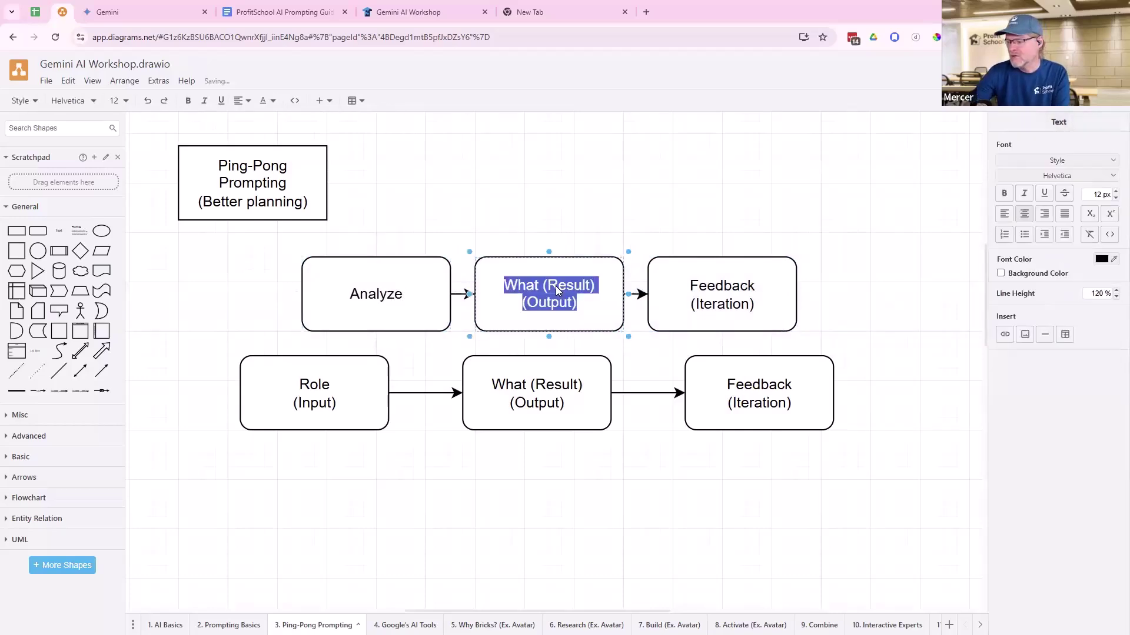
{"action": "type", "text": "Get Reu"}
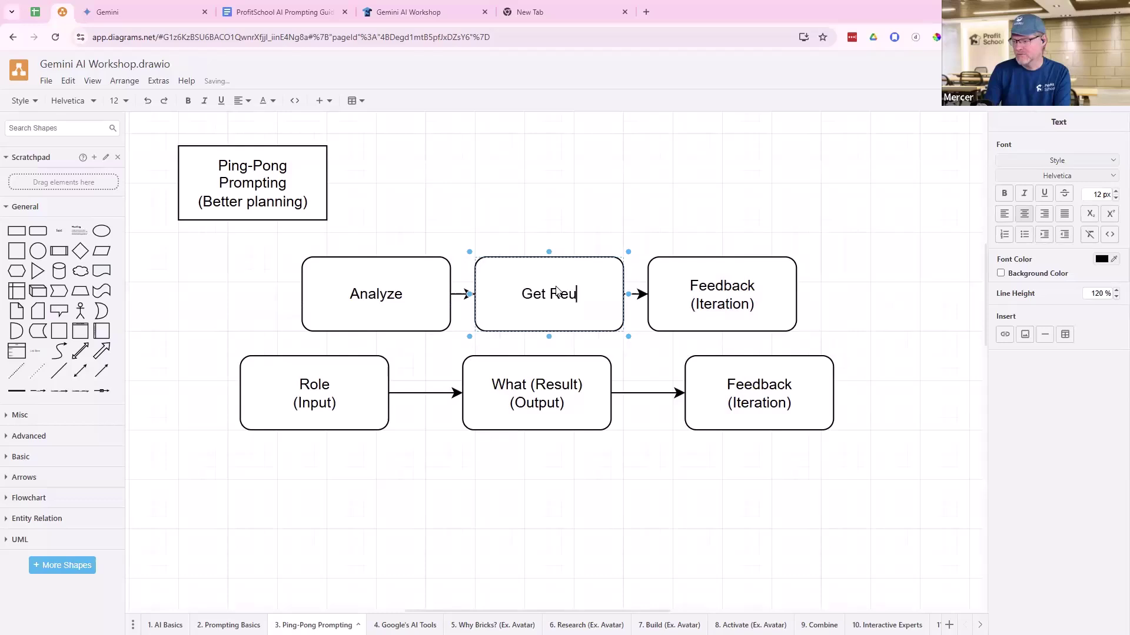
{"action": "key", "text": "BackSpace"}
{"action": "type", "text": "sult"}
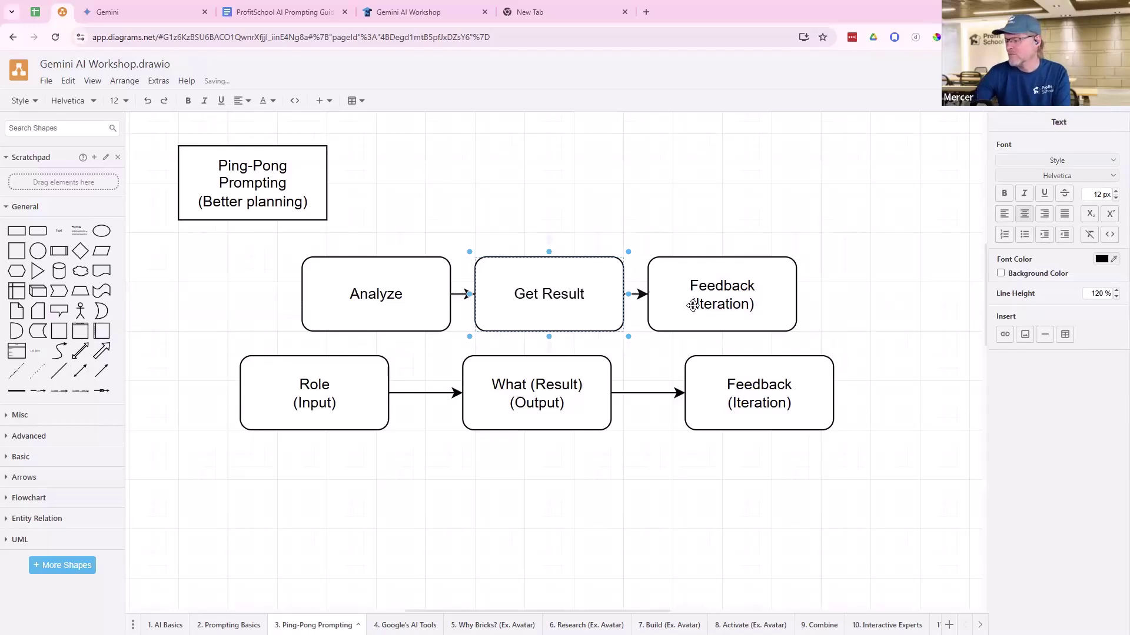
{"action": "left_click", "coordinate": [712, 303]}
- Rename the top row's third box 'Confirm' and nudge the Role and Analyze boxes slightly
{"action": "double_click", "coordinate": [712, 303]}
{"action": "type", "text": "Iterat"}
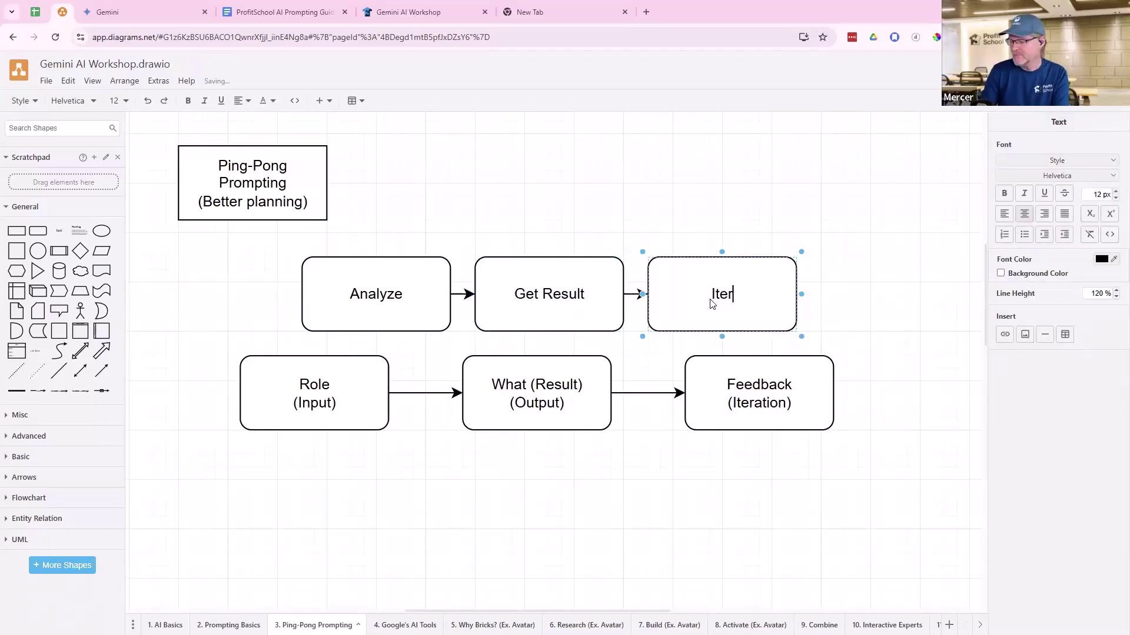
{"action": "key", "text": "BackSpace"}
{"action": "key", "text": "BackSpace"}
{"action": "key", "text": "BackSpace"}
{"action": "key", "text": "BackSpace"}
{"action": "key", "text": "BackSpace"}
{"action": "key", "text": "BackSpace"}
{"action": "type", "text": "Confirm"}
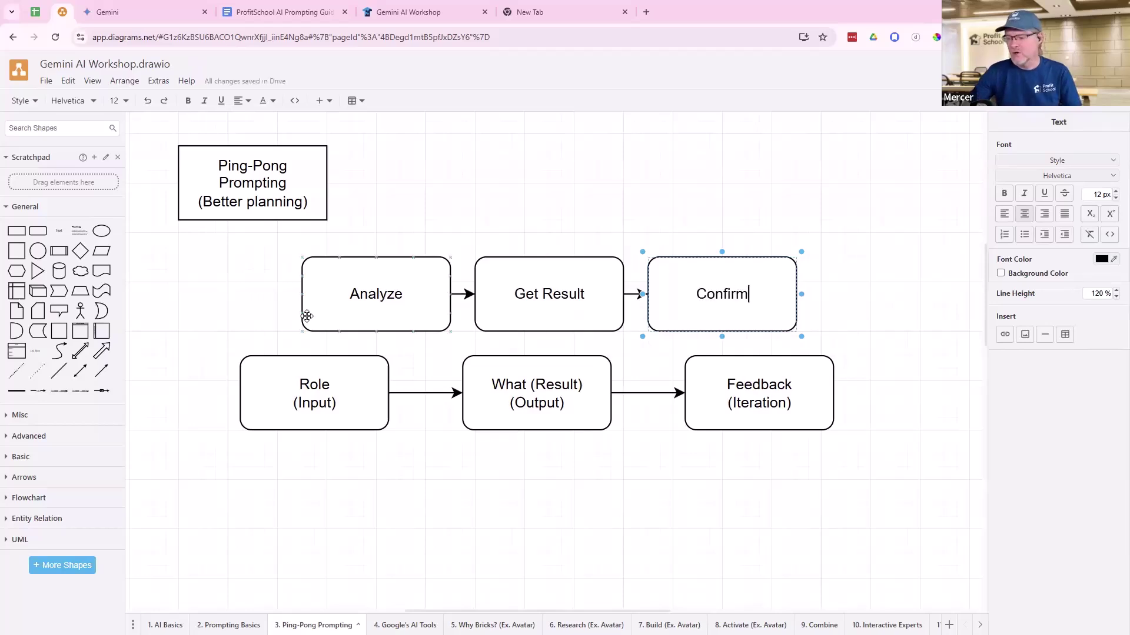
{"action": "left_click", "coordinate": [541, 297]}
{"action": "double_click", "coordinate": [541, 297]}
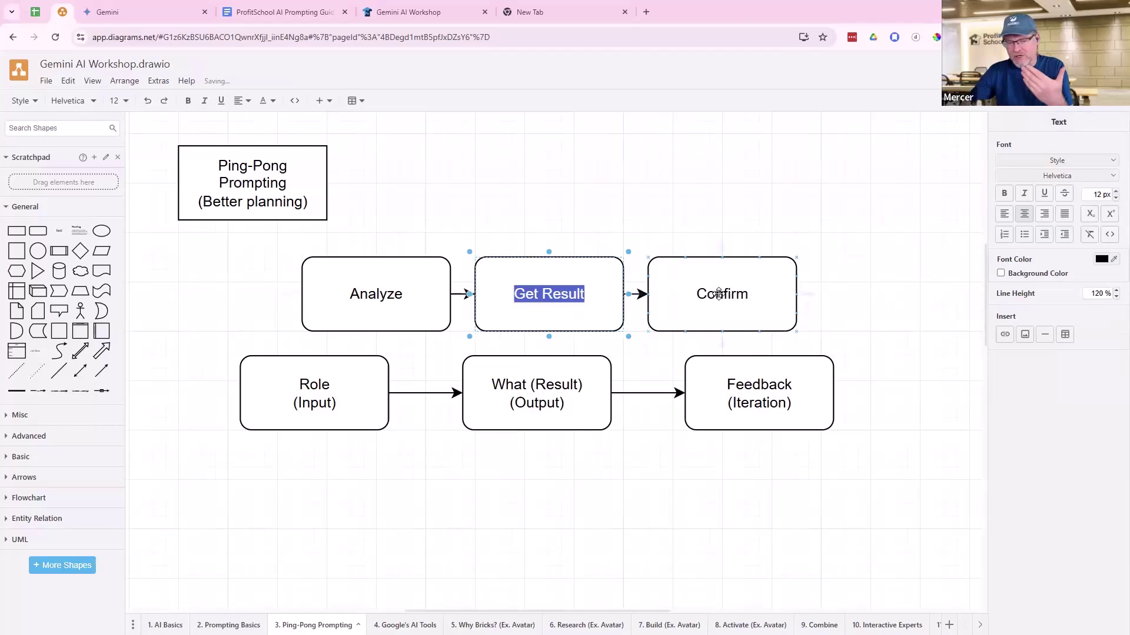
{"action": "left_click", "coordinate": [719, 294]}
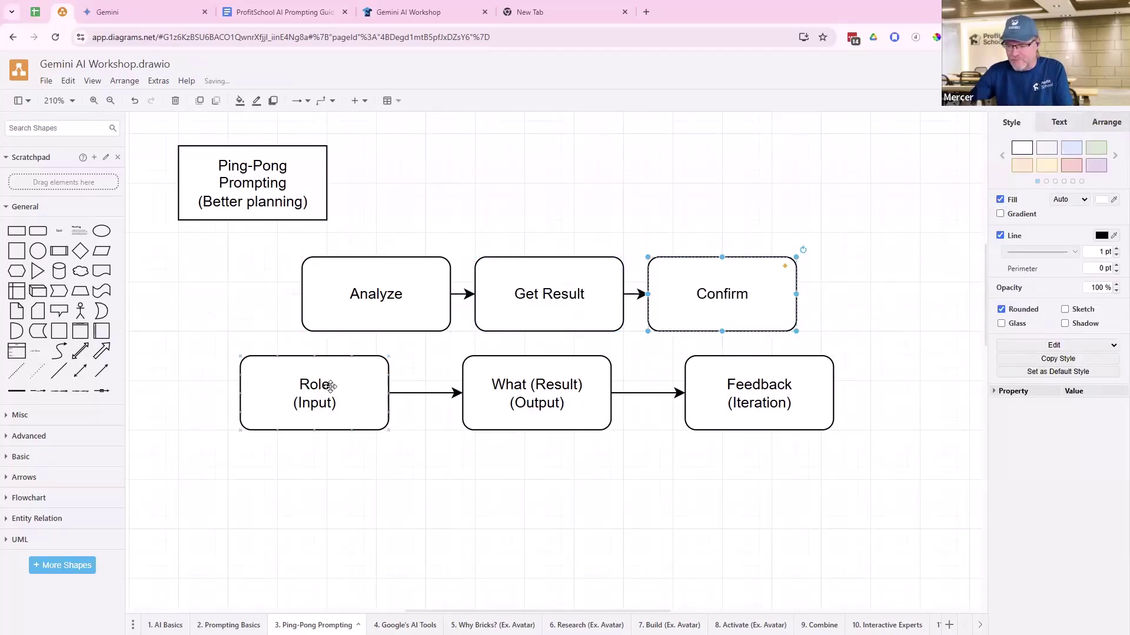
{"action": "left_click_drag", "start_coordinate": [331, 386], "coordinate": [345, 388]}
{"action": "left_click_drag", "start_coordinate": [367, 296], "coordinate": [368, 302]}
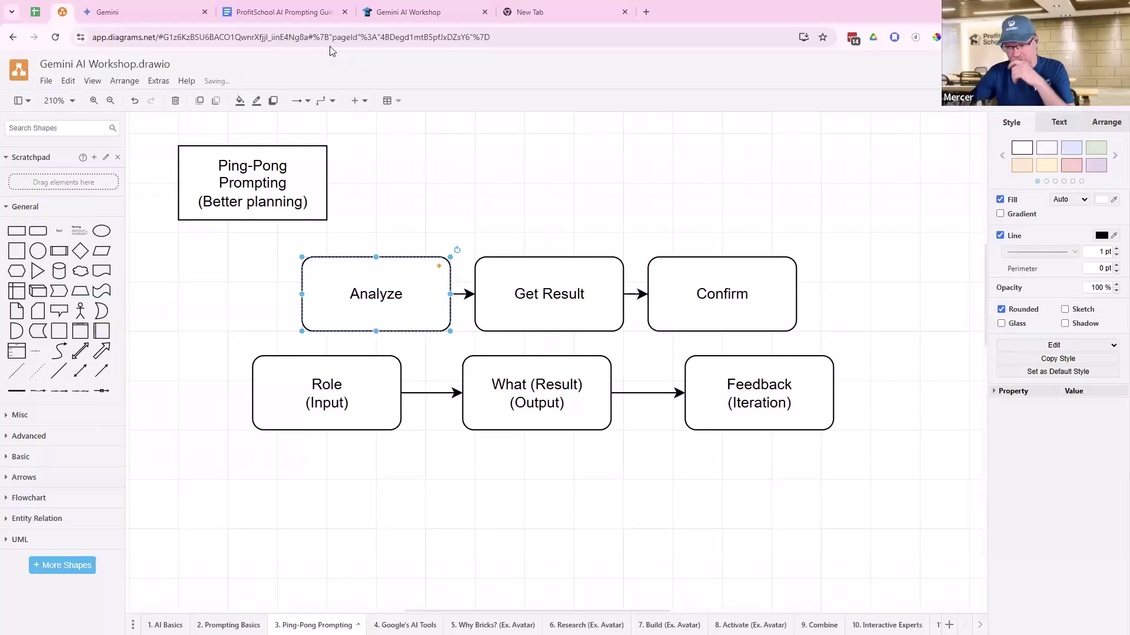
- In the ProfitSchool AI Prompting Guide header note, replace the word 'Bookmark' with 'Save'
{"action": "left_click", "coordinate": [290, 14]}
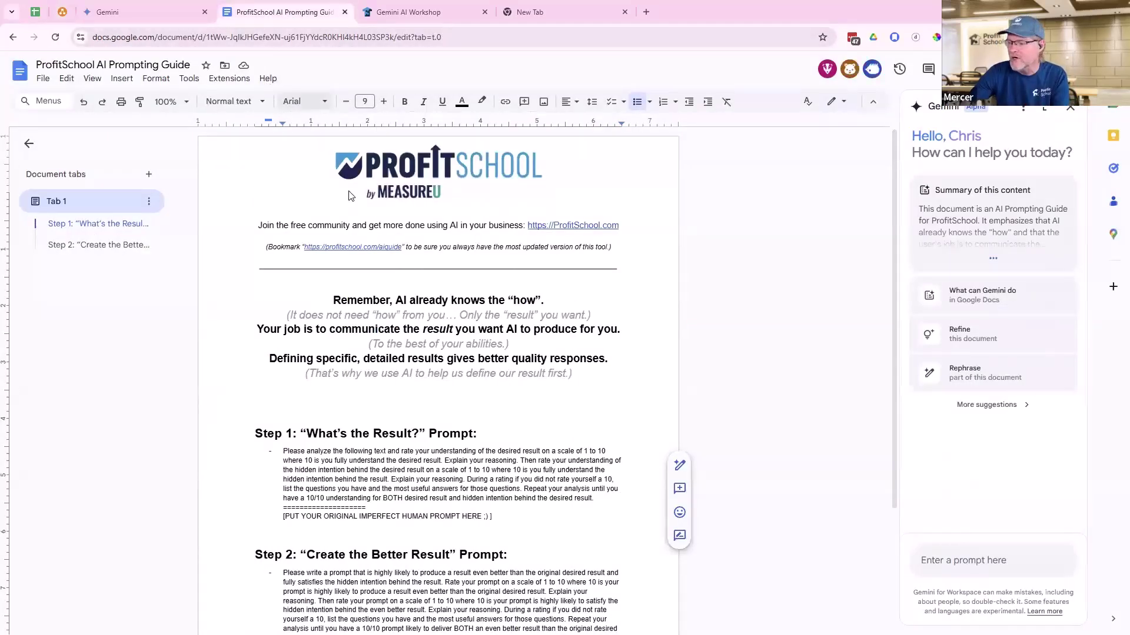
{"action": "left_click", "coordinate": [415, 254]}
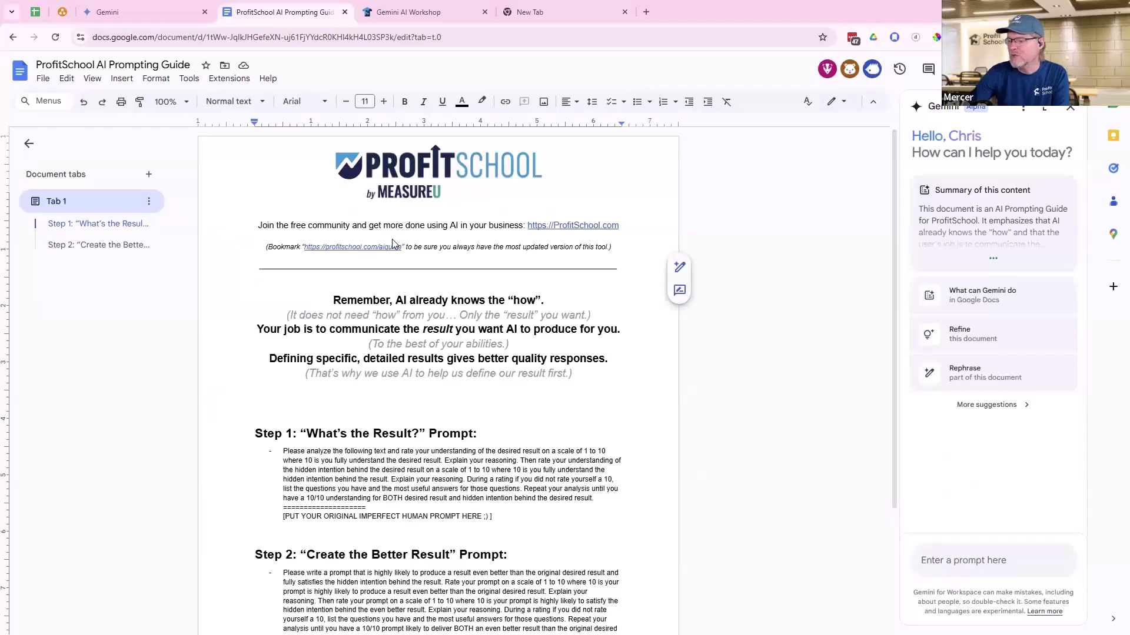
{"action": "double_click", "coordinate": [411, 241]}
{"action": "left_click_drag", "start_coordinate": [402, 247], "coordinate": [303, 247]}
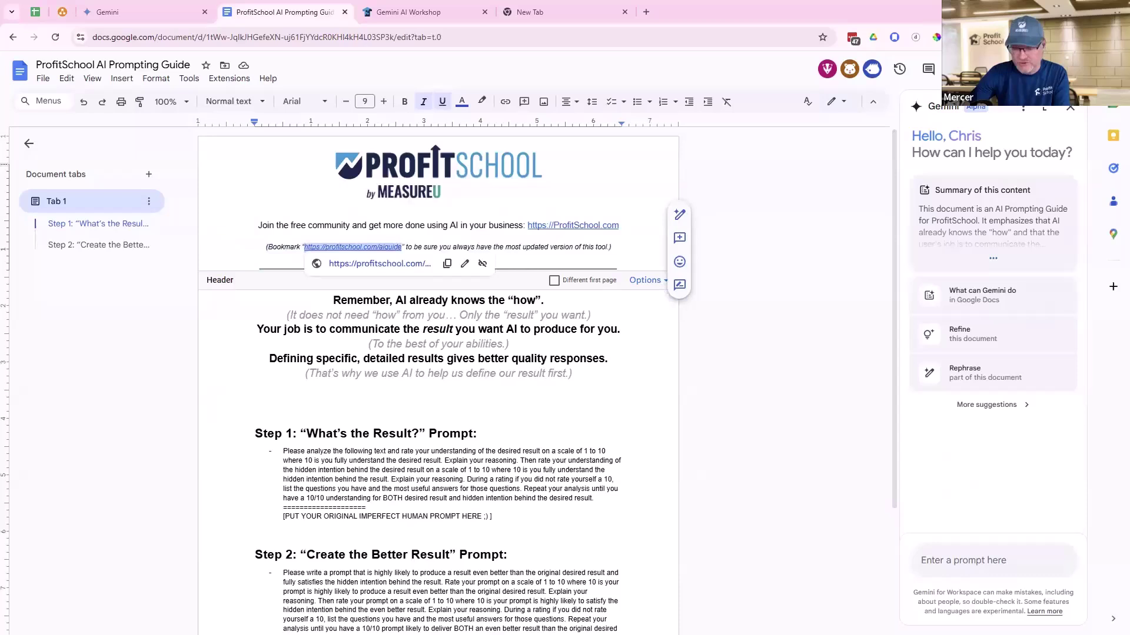
{"action": "key", "text": "ctrl+c"}
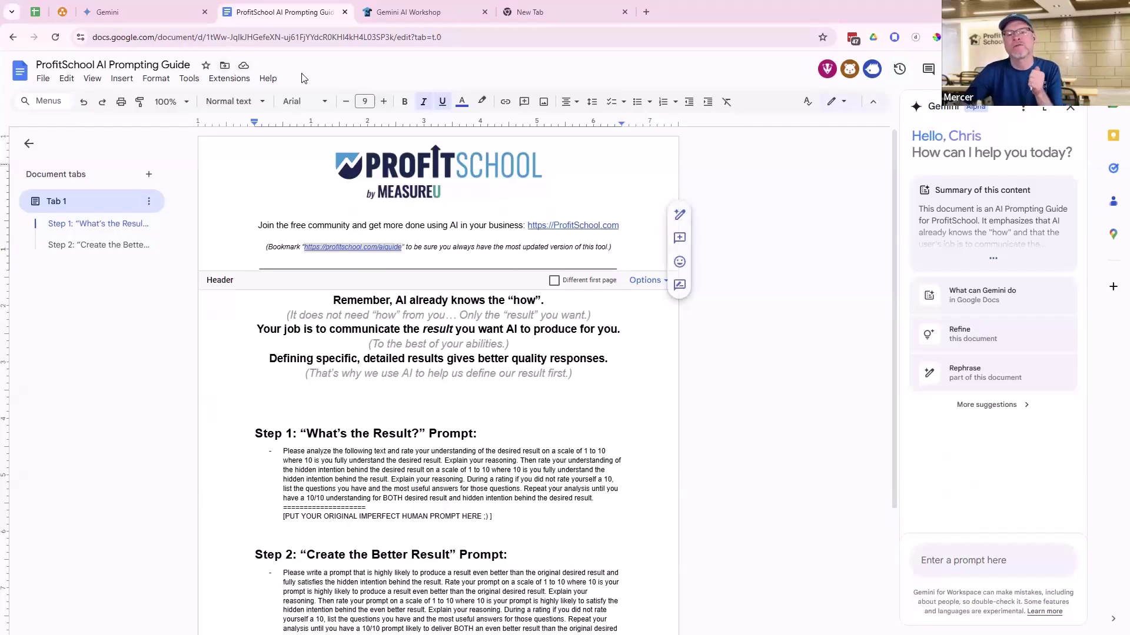
{"action": "double_click", "coordinate": [280, 247]}
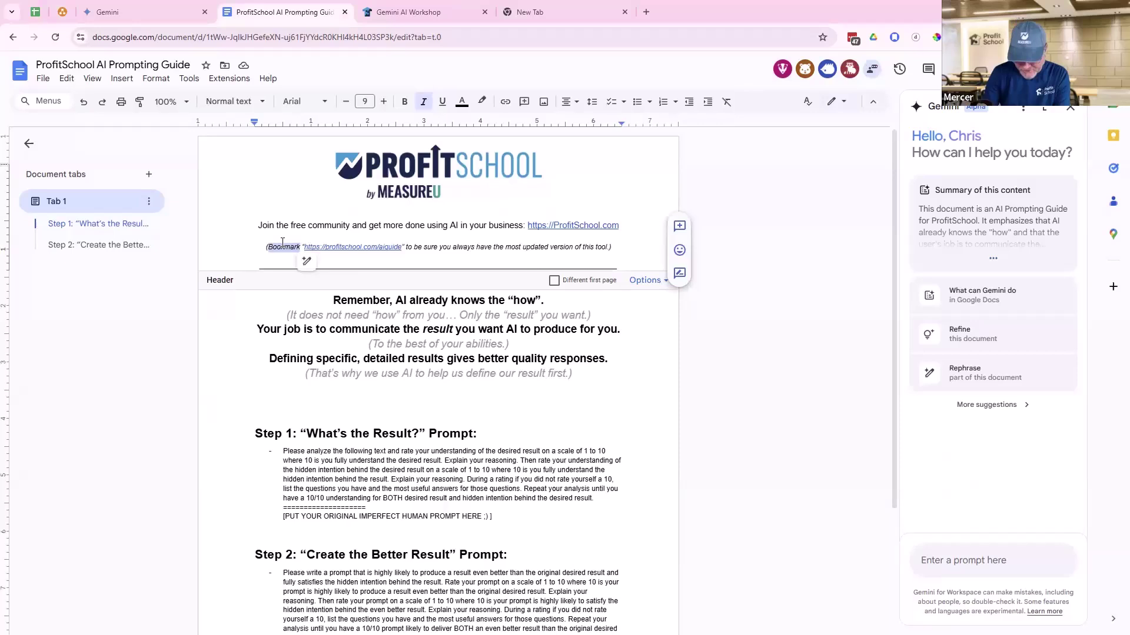
{"action": "type", "text": "Save"}
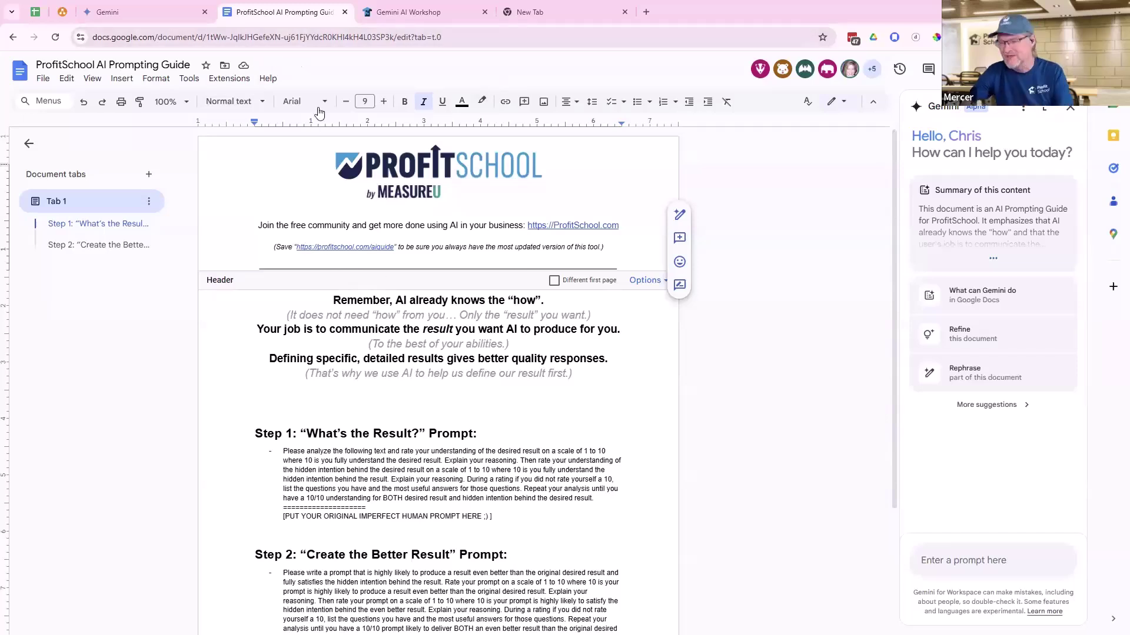
{"action": "left_click", "coordinate": [164, 37]}
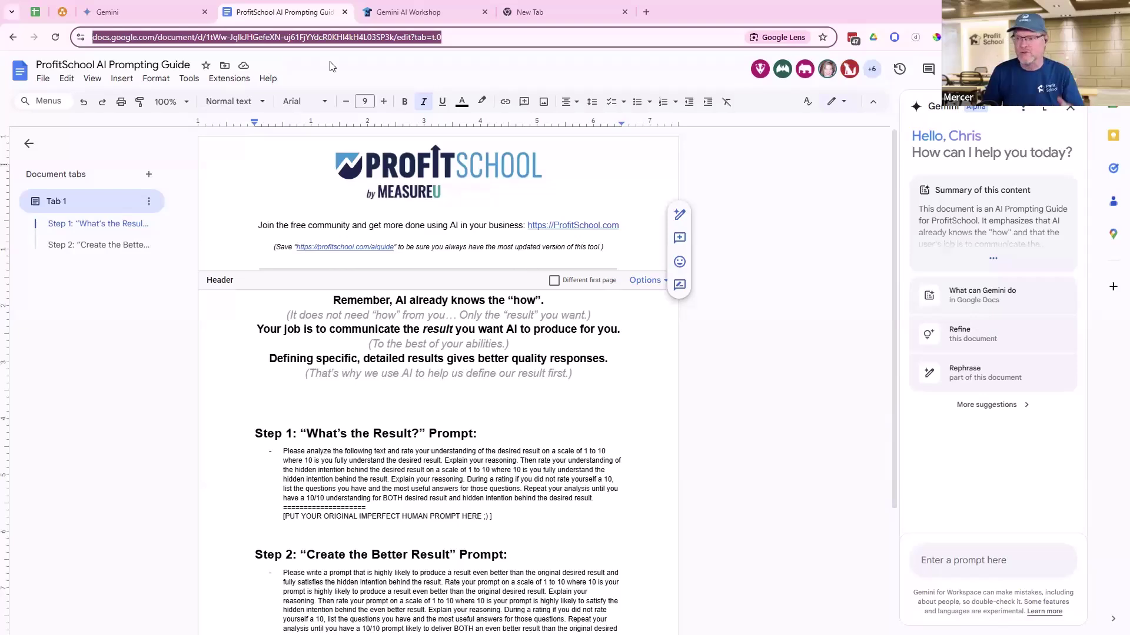
- Leave the header and select the Step 1 'What's the Result?' prompt through the ===== line
{"action": "left_click", "coordinate": [337, 68]}
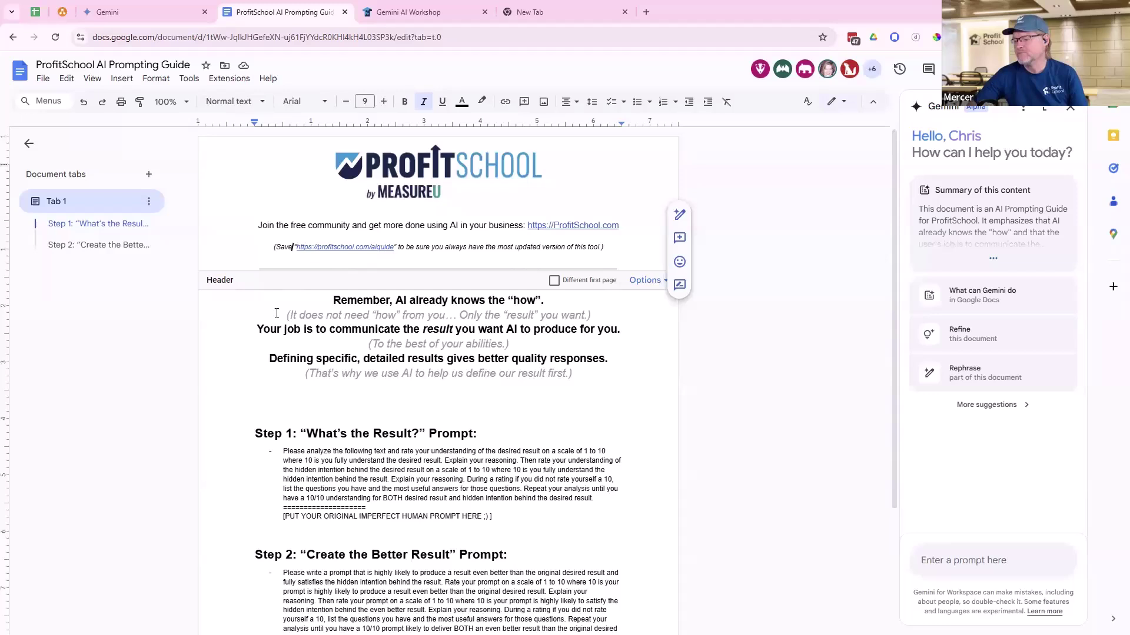
{"action": "key", "text": "Escape"}
{"action": "left_click", "coordinate": [331, 304]}
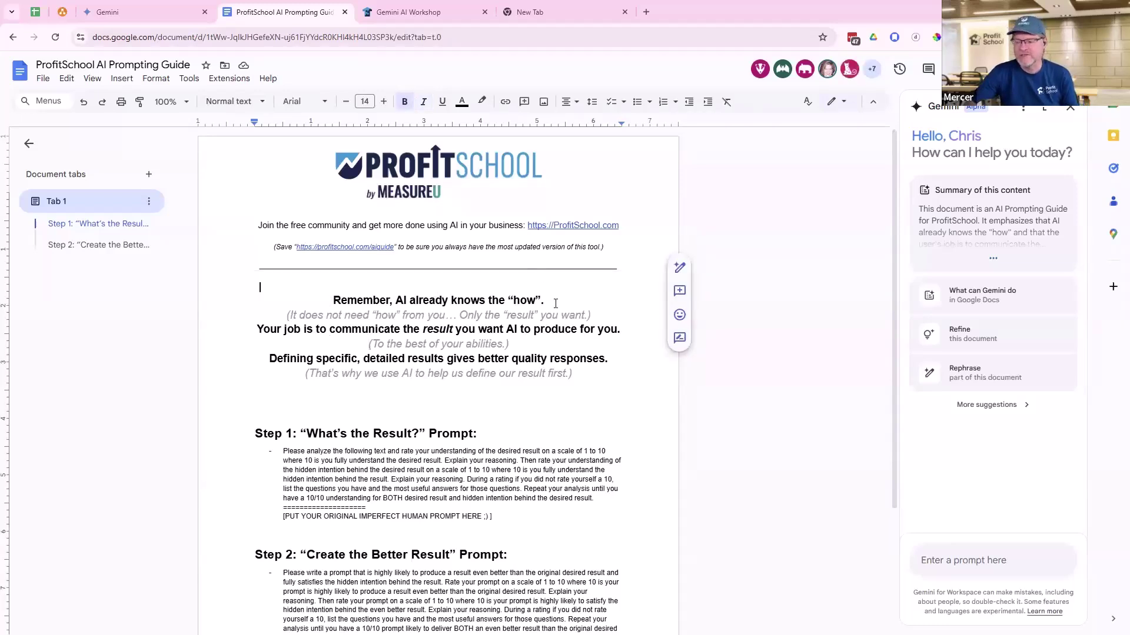
{"action": "left_click_drag", "start_coordinate": [330, 305], "coordinate": [557, 305]}
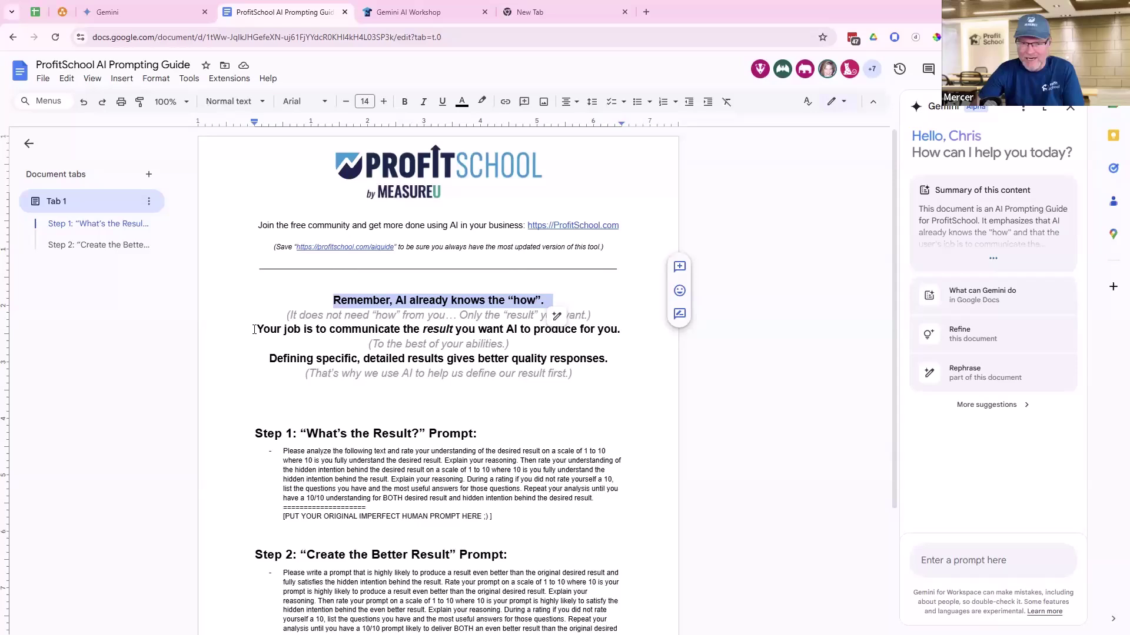
{"action": "left_click_drag", "start_coordinate": [254, 329], "coordinate": [610, 331]}
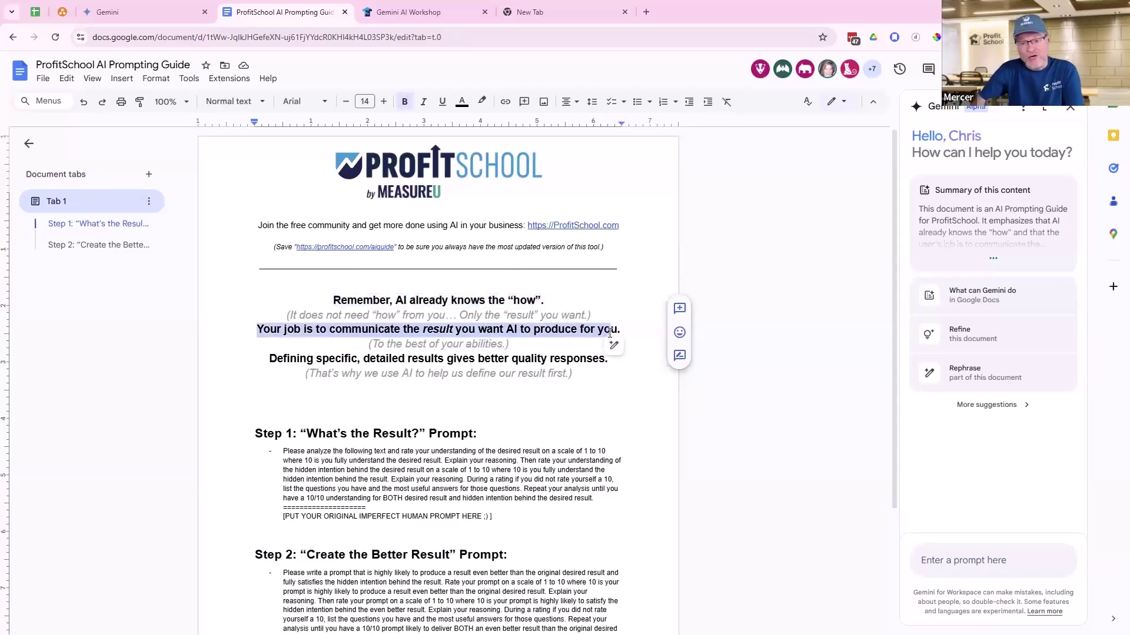
{"action": "left_click_drag", "start_coordinate": [277, 359], "coordinate": [589, 353]}
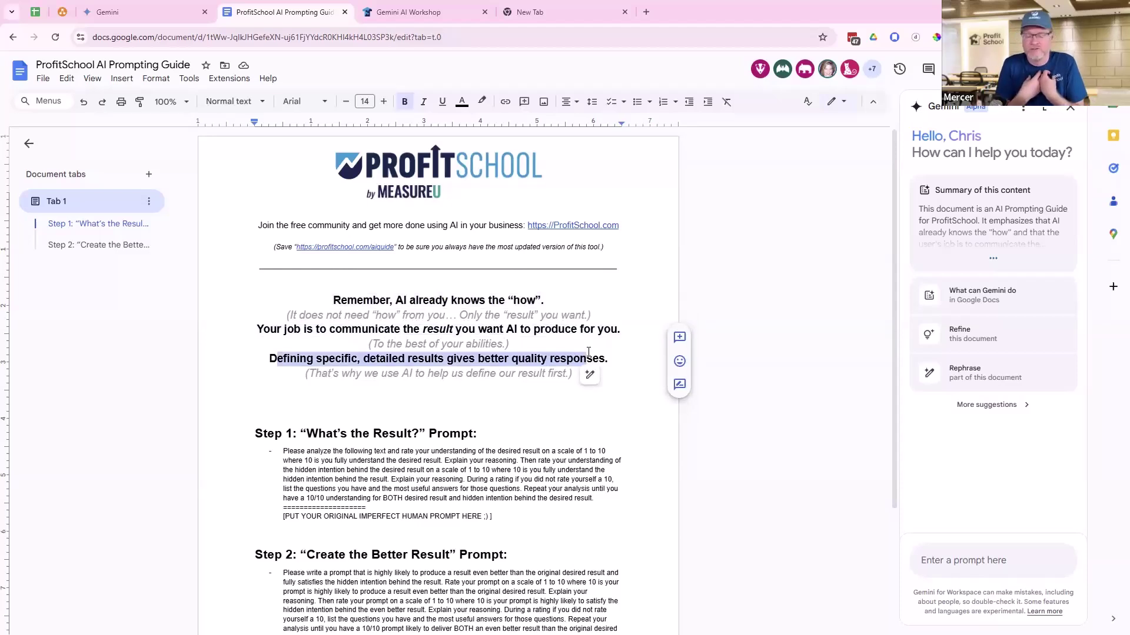
{"action": "scroll", "coordinate": [537, 360], "scroll_direction": "down", "scroll_amount": 2}
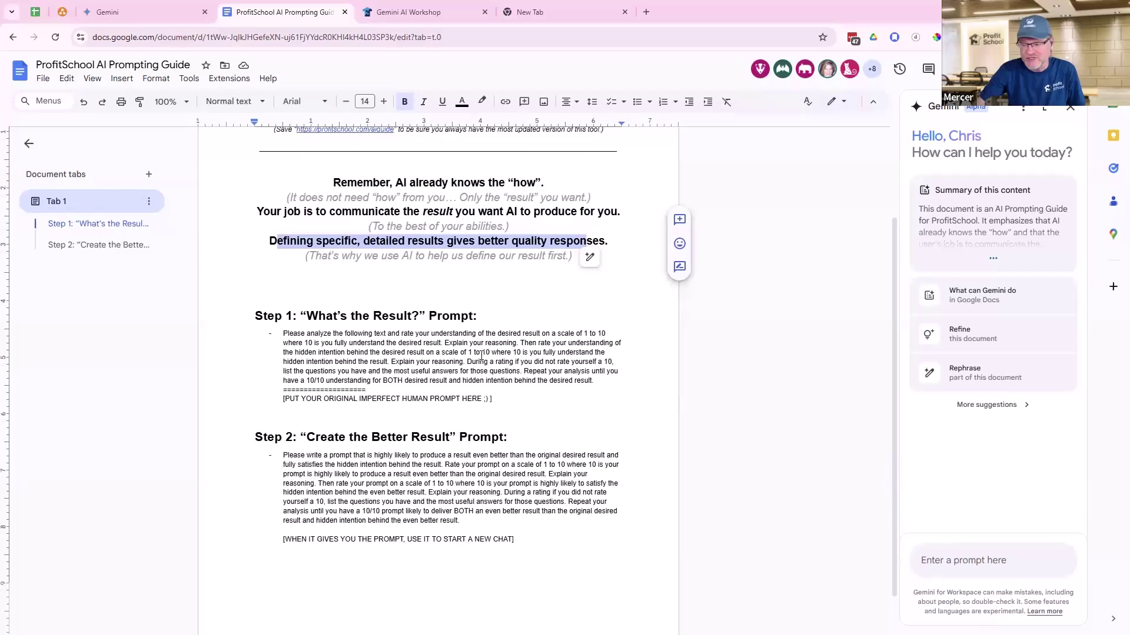
{"action": "left_click", "coordinate": [481, 353]}
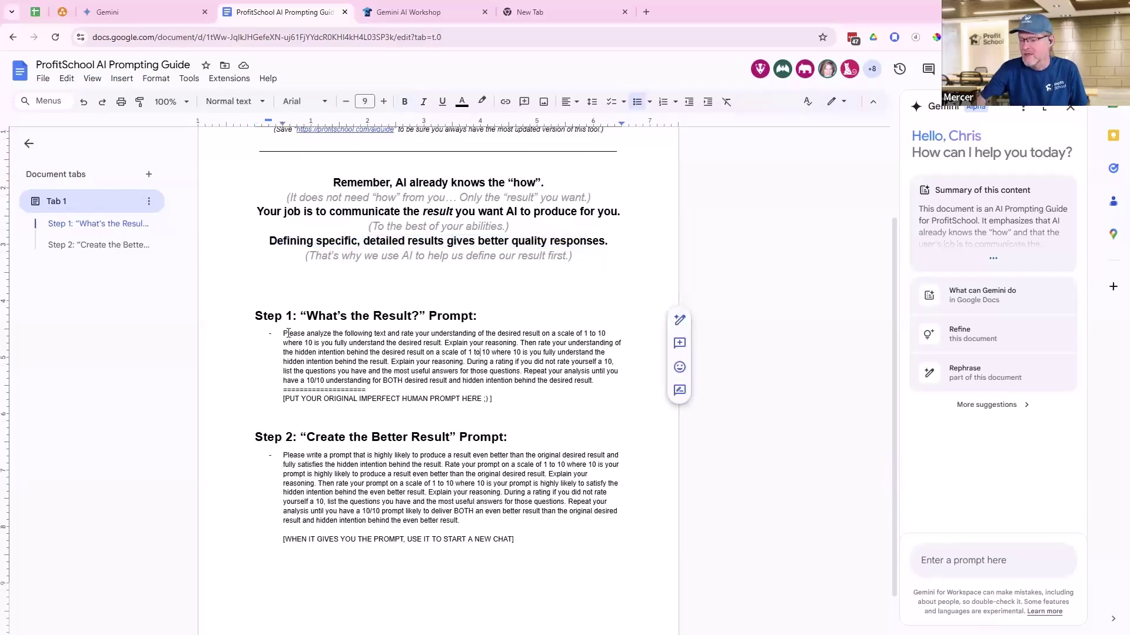
{"action": "left_click_drag", "start_coordinate": [283, 334], "coordinate": [381, 389]}
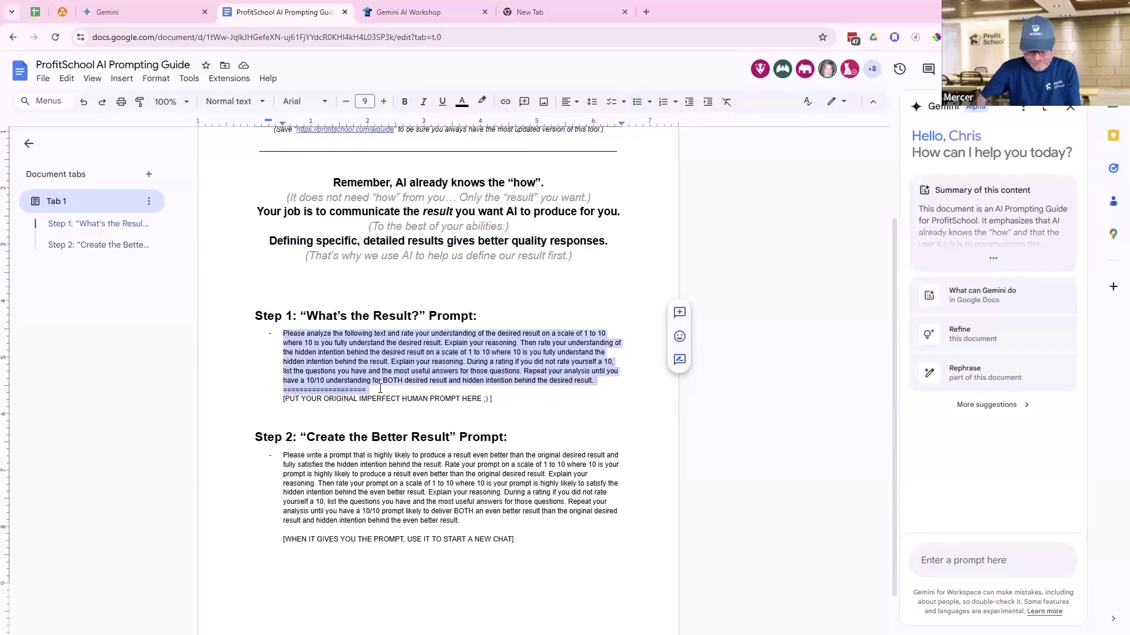
- Paste the copied 'Please analyze the following text…' prompt into a new text box on the Ping-Pong Prompting page
{"action": "left_click", "coordinate": [62, 11]}
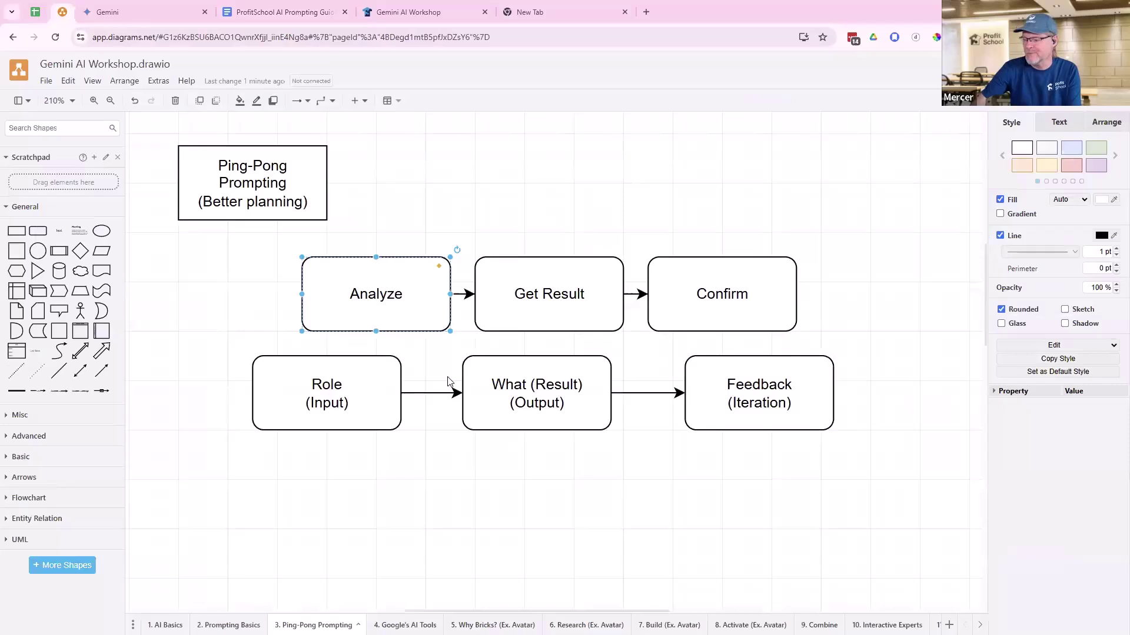
{"action": "double_click", "coordinate": [511, 508]}
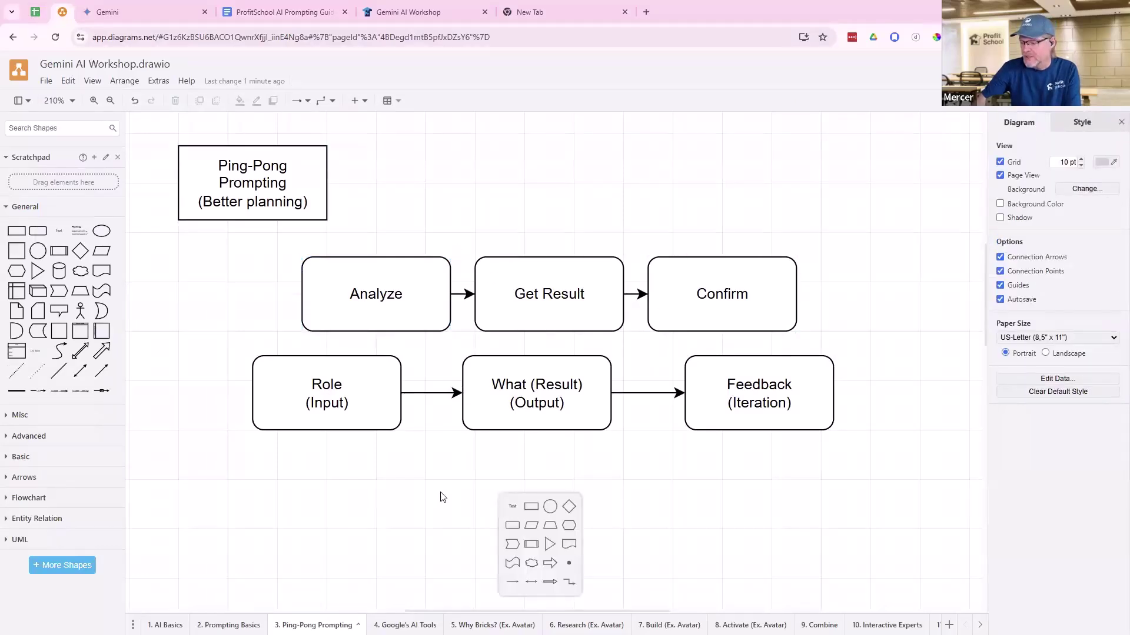
{"action": "left_click", "coordinate": [512, 507]}
{"action": "key", "text": "ctrl+v"}
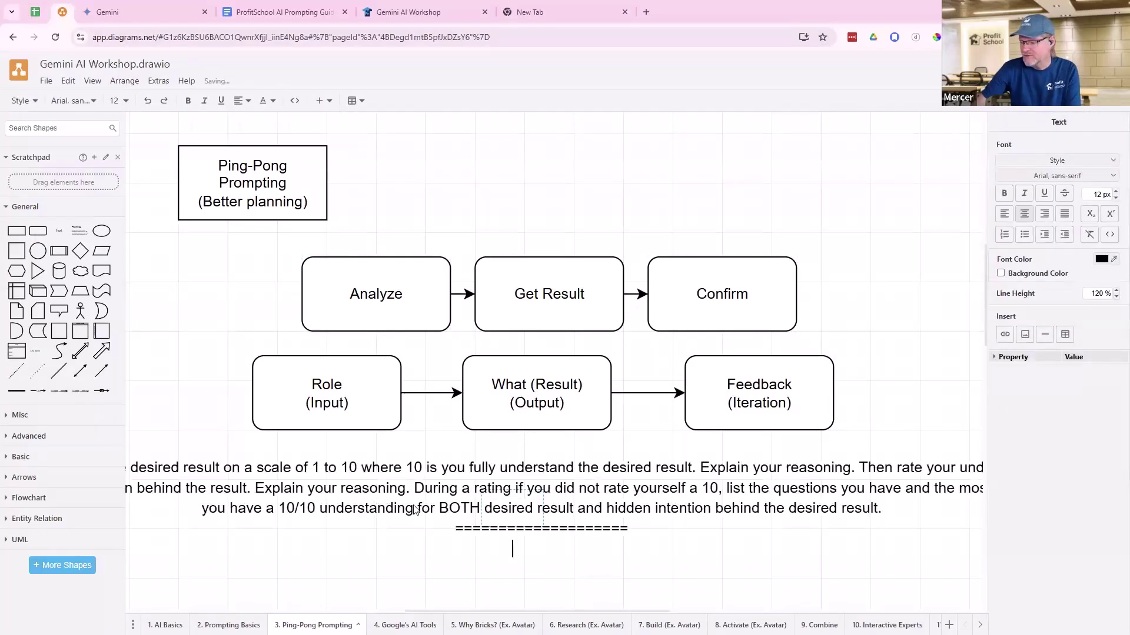
{"action": "scroll", "coordinate": [569, 496], "scroll_direction": "down", "scroll_amount": 3}
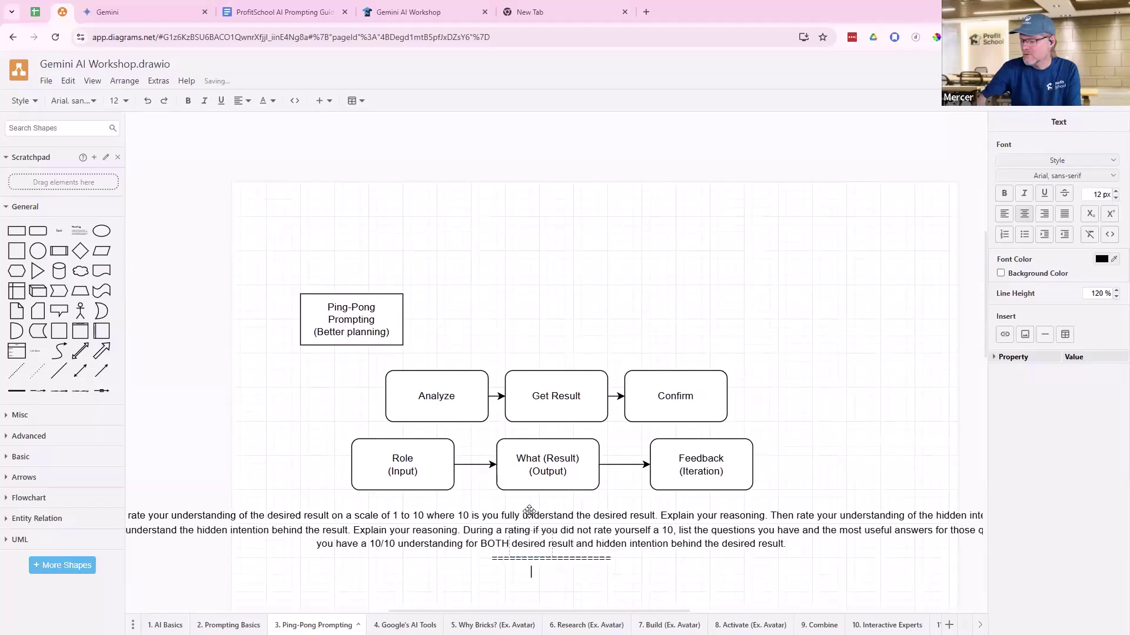
{"action": "left_click", "coordinate": [199, 539]}
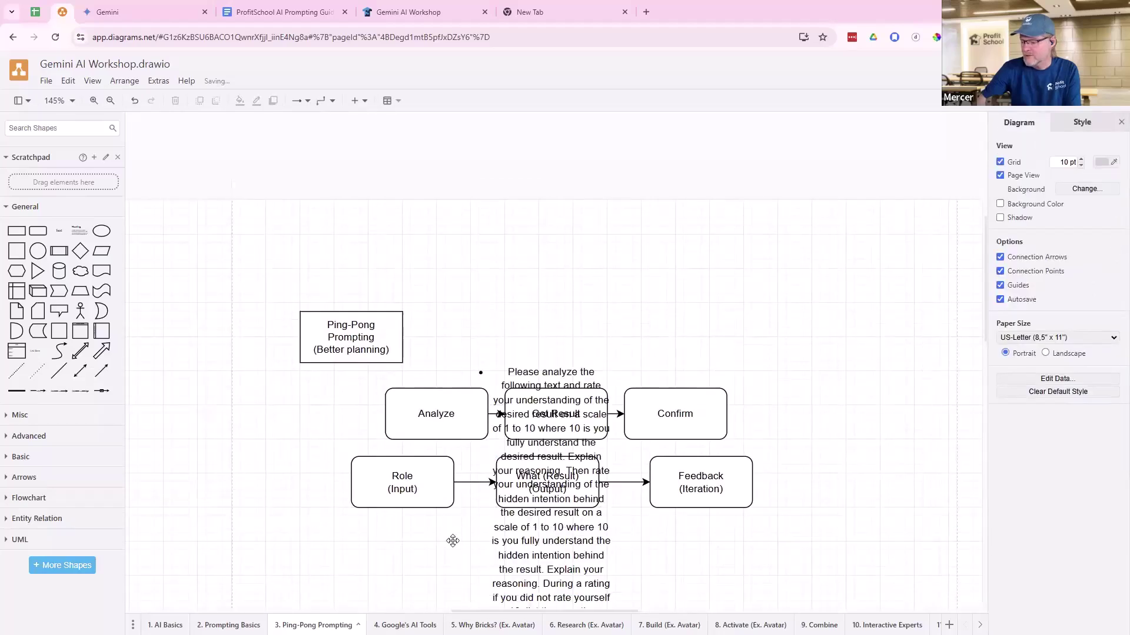
- Clear the prompt text box's contents, then undo the deletion to restore the text
{"action": "scroll", "coordinate": [478, 505], "scroll_direction": "down", "scroll_amount": 3}
{"action": "left_click", "coordinate": [571, 344]}
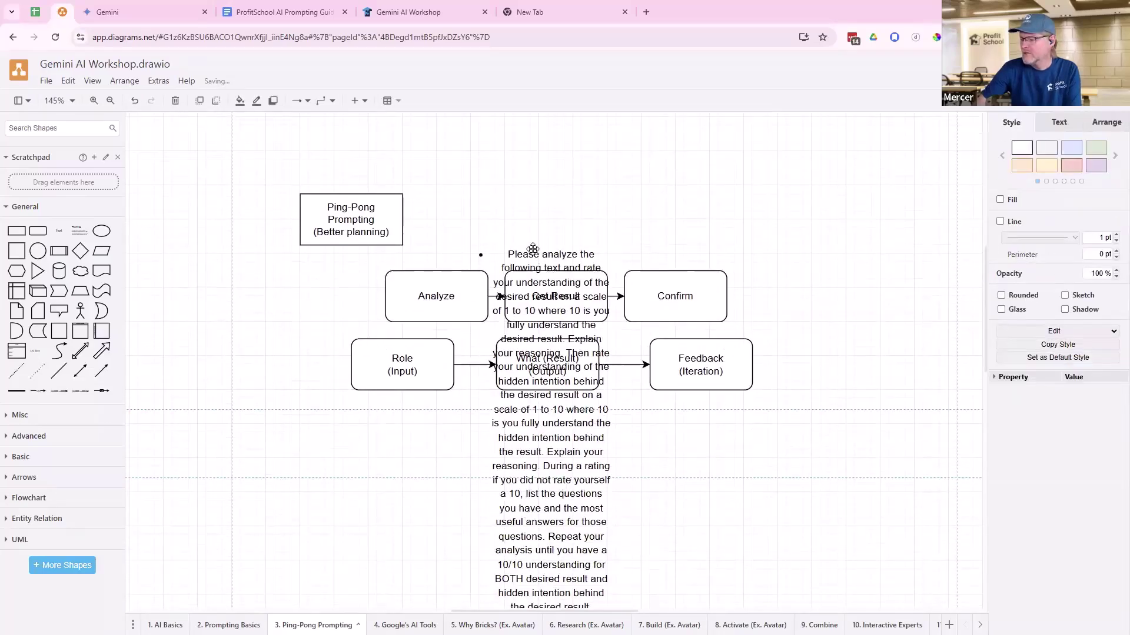
{"action": "double_click", "coordinate": [533, 457]}
{"action": "key", "text": "Delete"}
{"action": "left_click", "coordinate": [300, 431]}
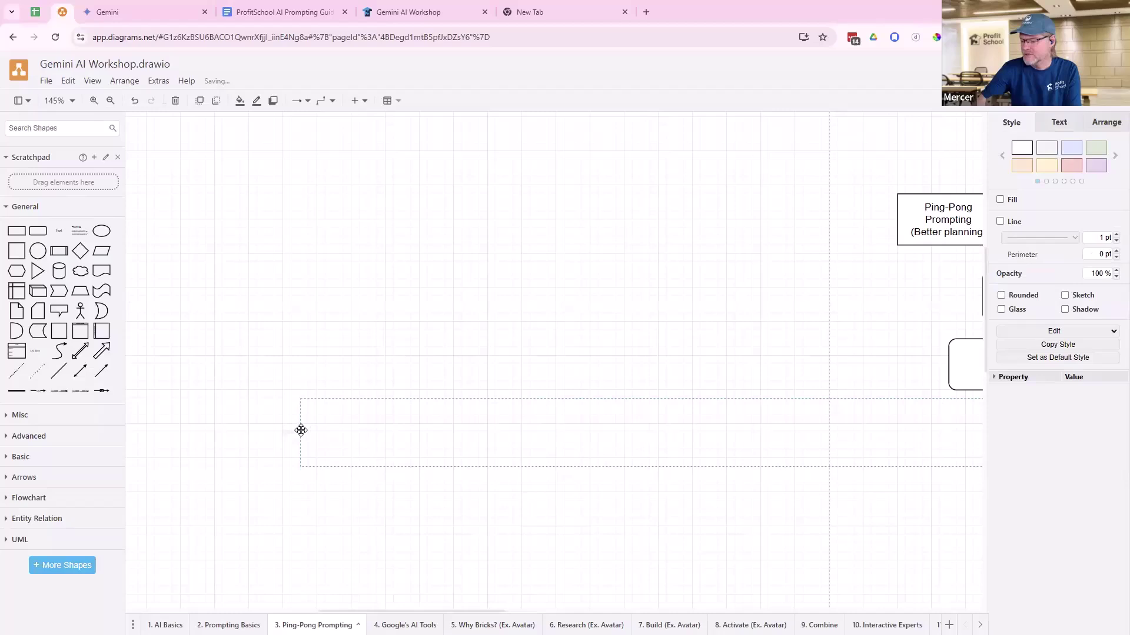
{"action": "key", "text": "Escape"}
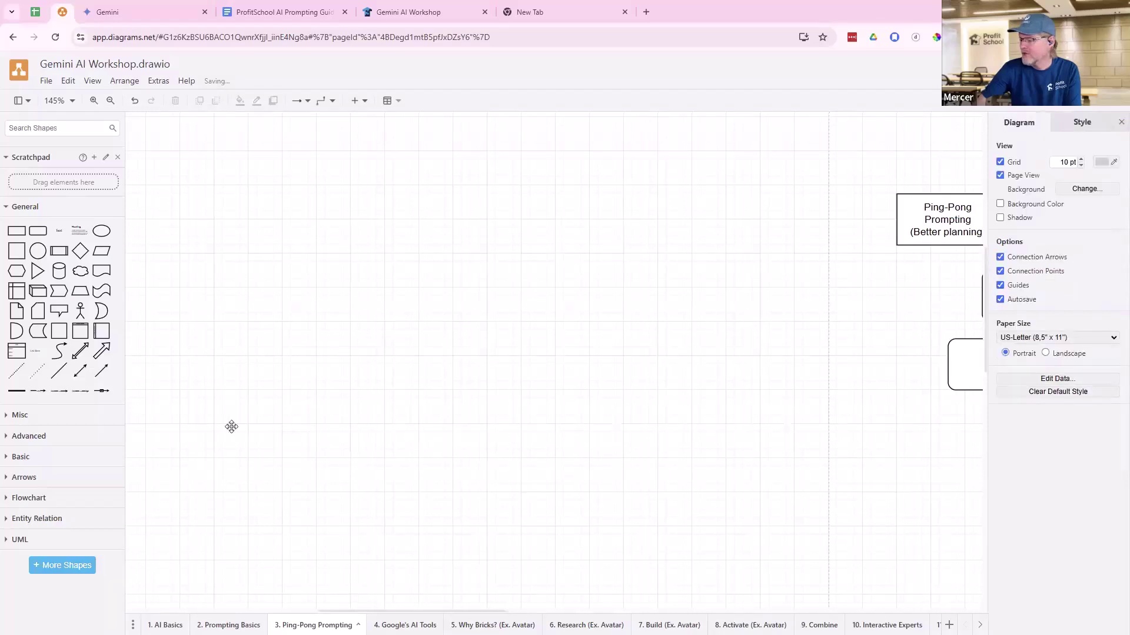
{"action": "key", "text": "ctrl+z"}
{"action": "key", "text": "Menu"}
{"action": "key", "text": "Escape"}
{"action": "scroll", "coordinate": [787, 485], "scroll_direction": "down", "scroll_amount": 3}
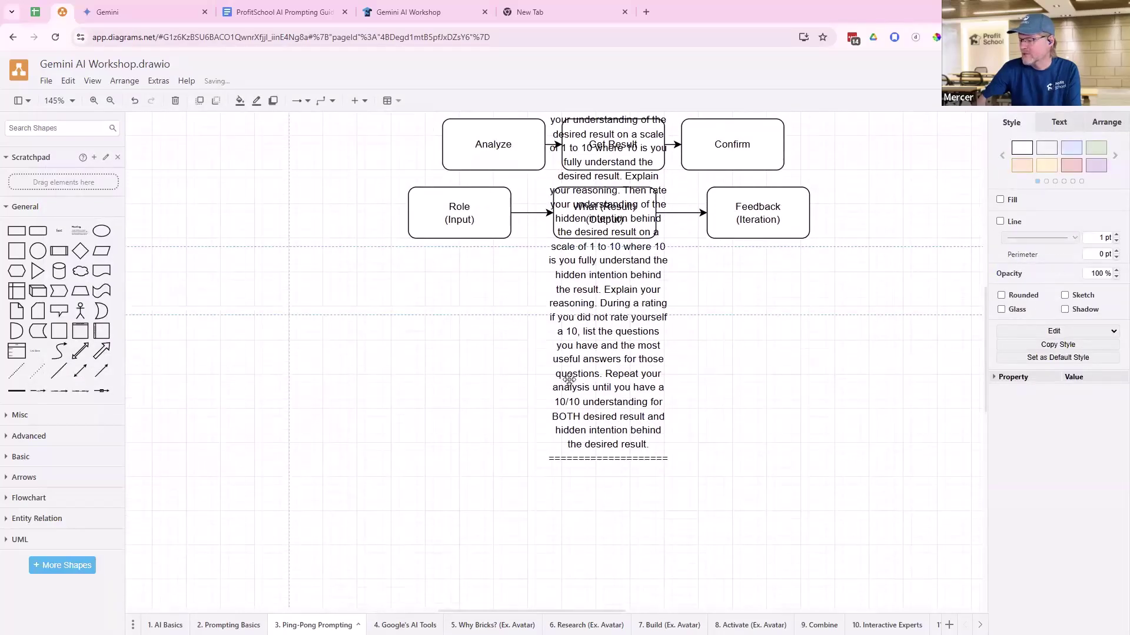
- Move the prompt text block below the What (Result) box, then undo the placement
{"action": "left_click", "coordinate": [415, 382]}
{"action": "left_click_drag", "start_coordinate": [608, 395], "coordinate": [633, 541]}
{"action": "left_click_drag", "start_coordinate": [603, 316], "coordinate": [620, 376]}
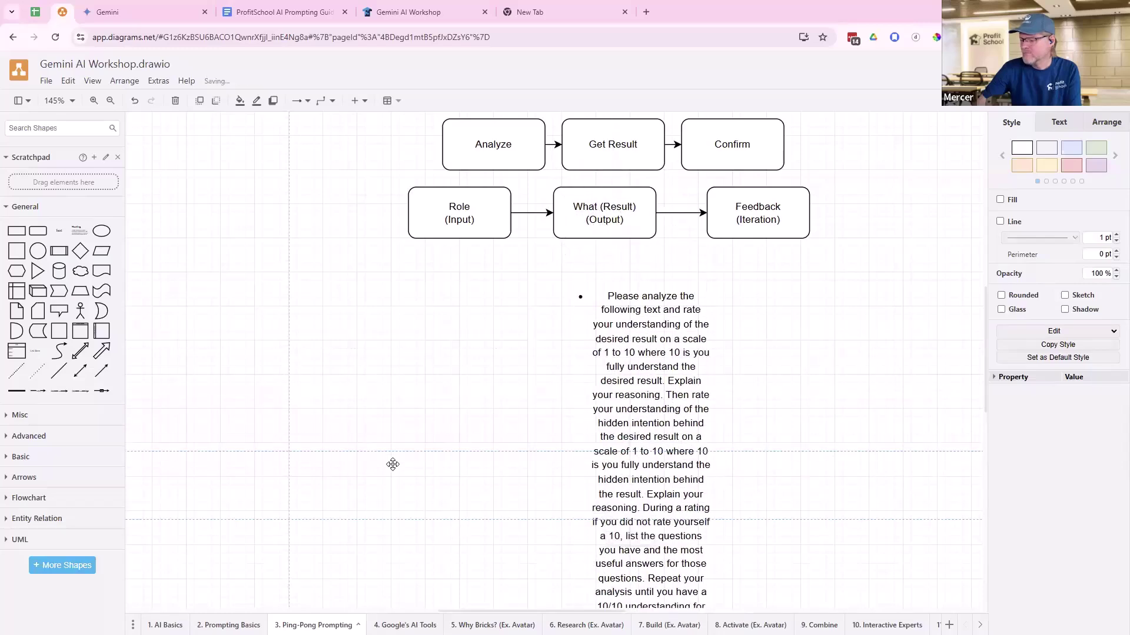
{"action": "key", "text": "ctrl+z"}
{"action": "key", "text": "ctrl+z"}
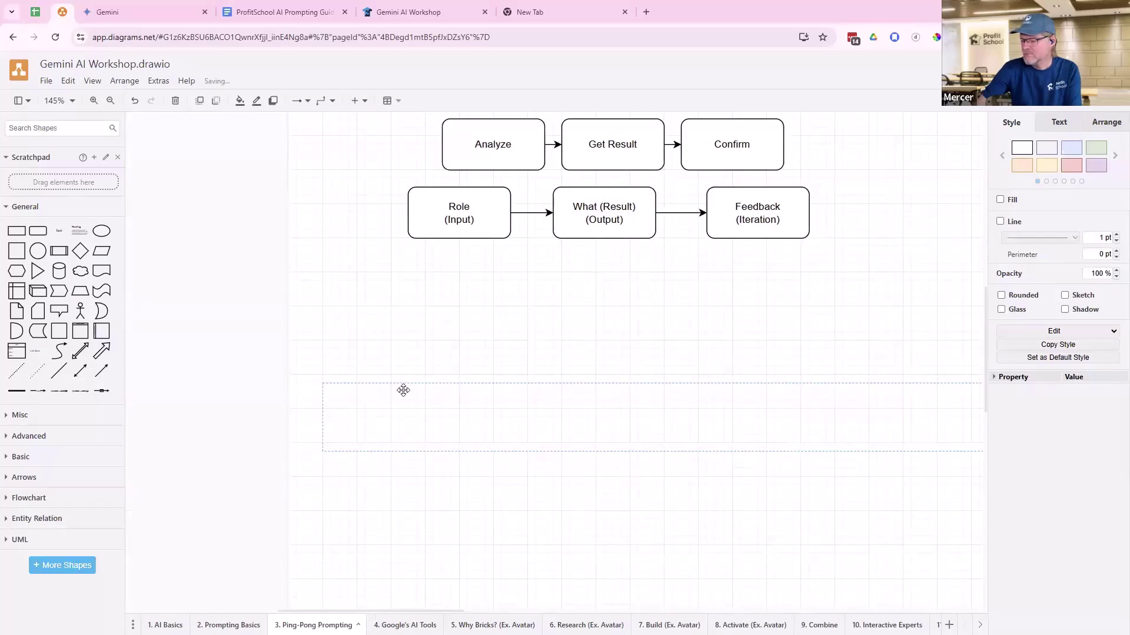
{"action": "left_click", "coordinate": [328, 383]}
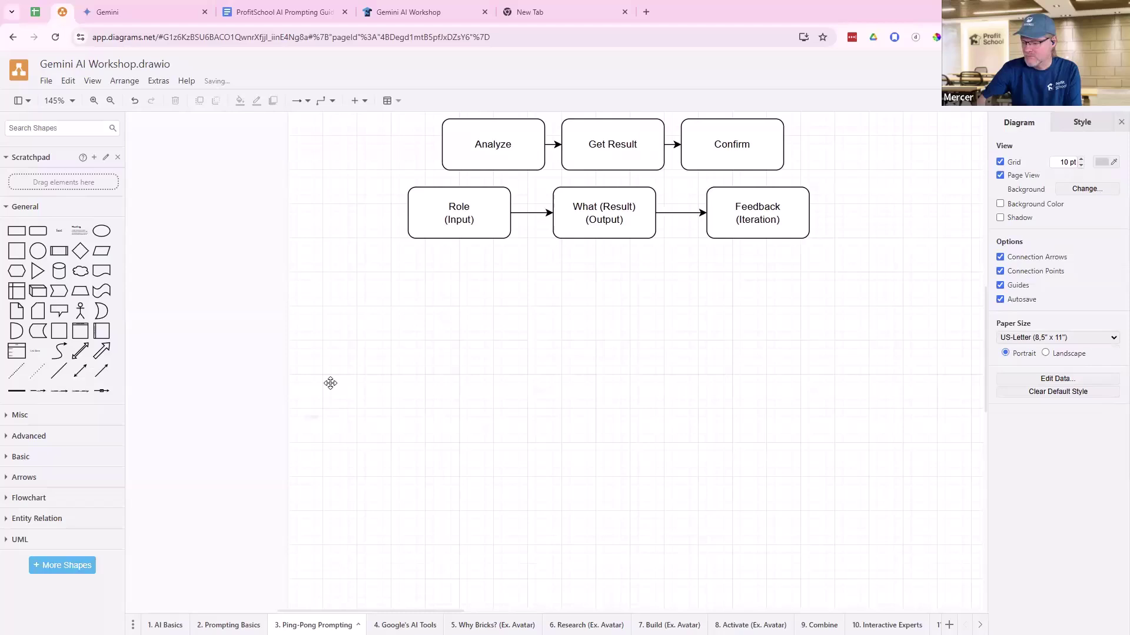
{"action": "key", "text": "ctrl+z"}
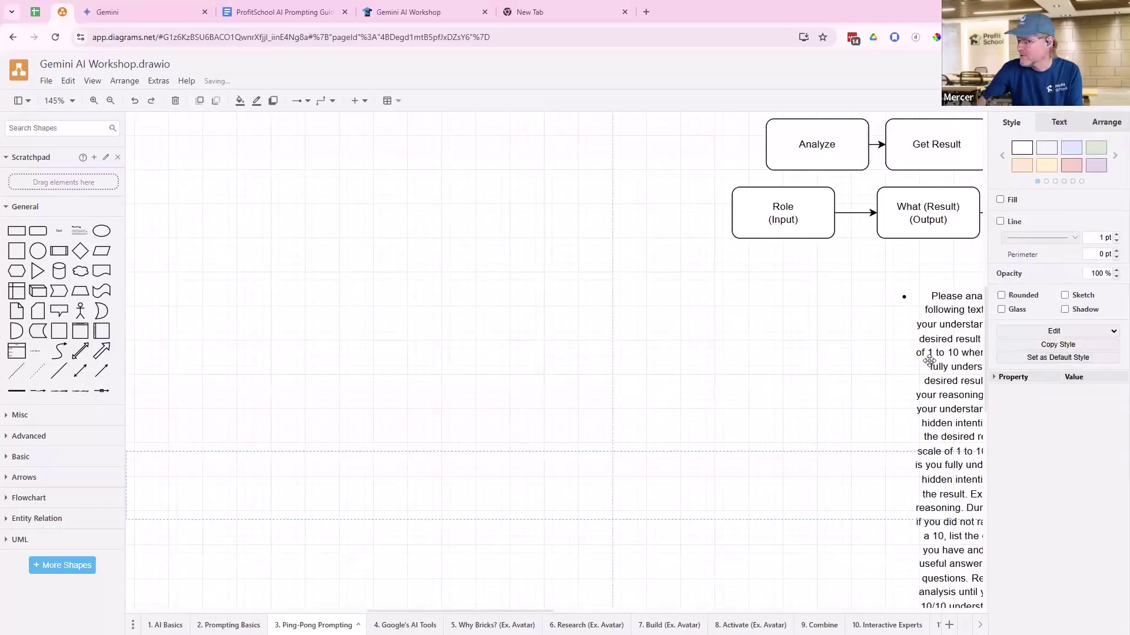
- Delete the loose prompt text block and drag a Square shape onto the canvas
{"action": "key", "text": "Delete"}
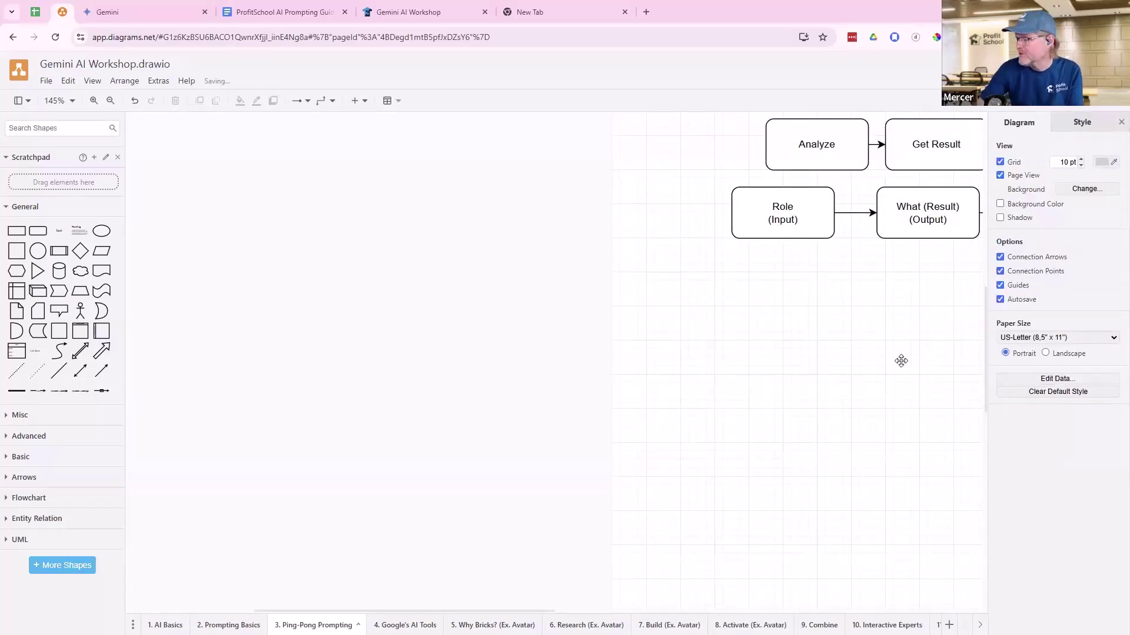
{"action": "left_click_drag", "start_coordinate": [901, 360], "coordinate": [422, 487]}
{"action": "left_click_drag", "start_coordinate": [16, 252], "coordinate": [623, 472]}
- Paste the rating prompt text inside the new square
{"action": "double_click", "coordinate": [624, 441]}
{"action": "key", "text": "ctrl+v"}
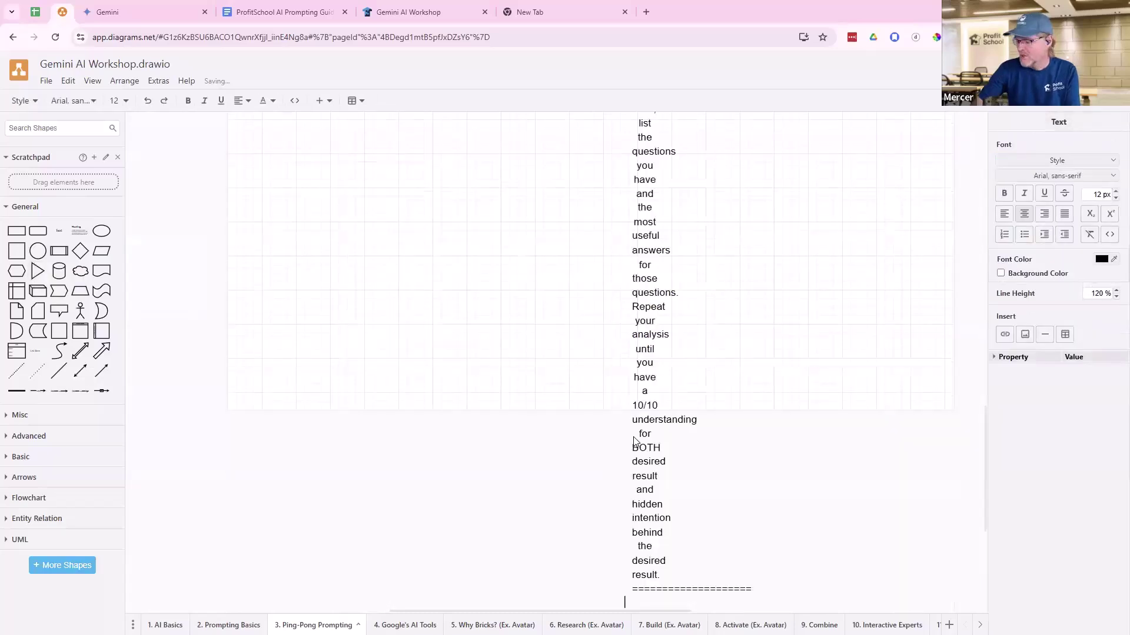
{"action": "scroll", "coordinate": [676, 440], "scroll_direction": "up", "scroll_amount": 5}
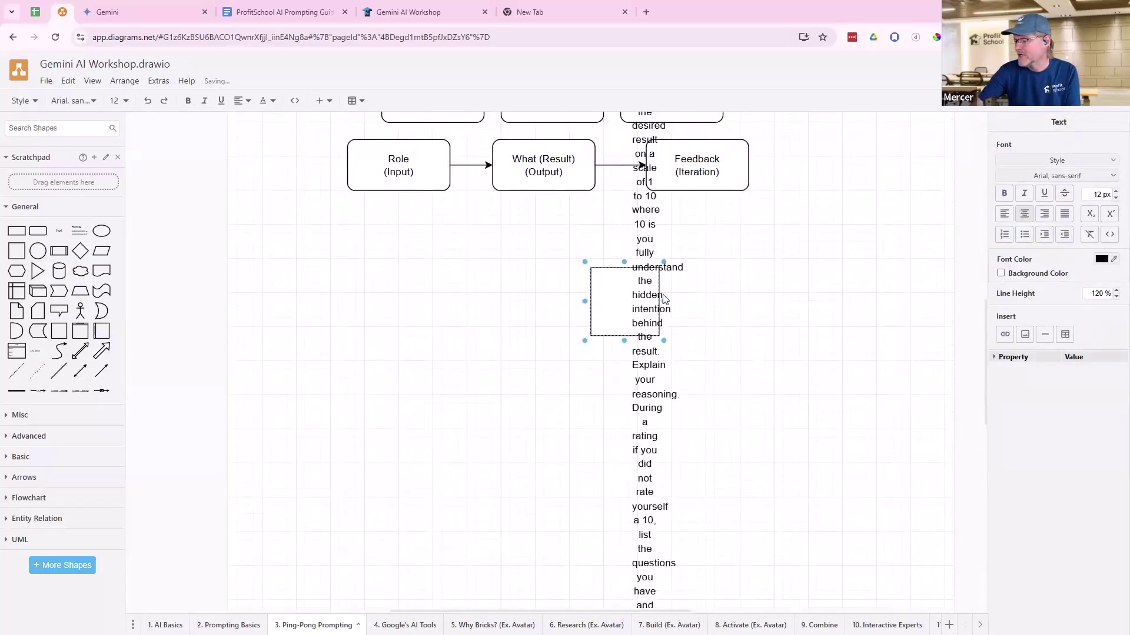
- Enlarge the prompt square and position it under the Role, What (Result) and Feedback boxes
{"action": "left_click_drag", "start_coordinate": [663, 340], "coordinate": [900, 570]}
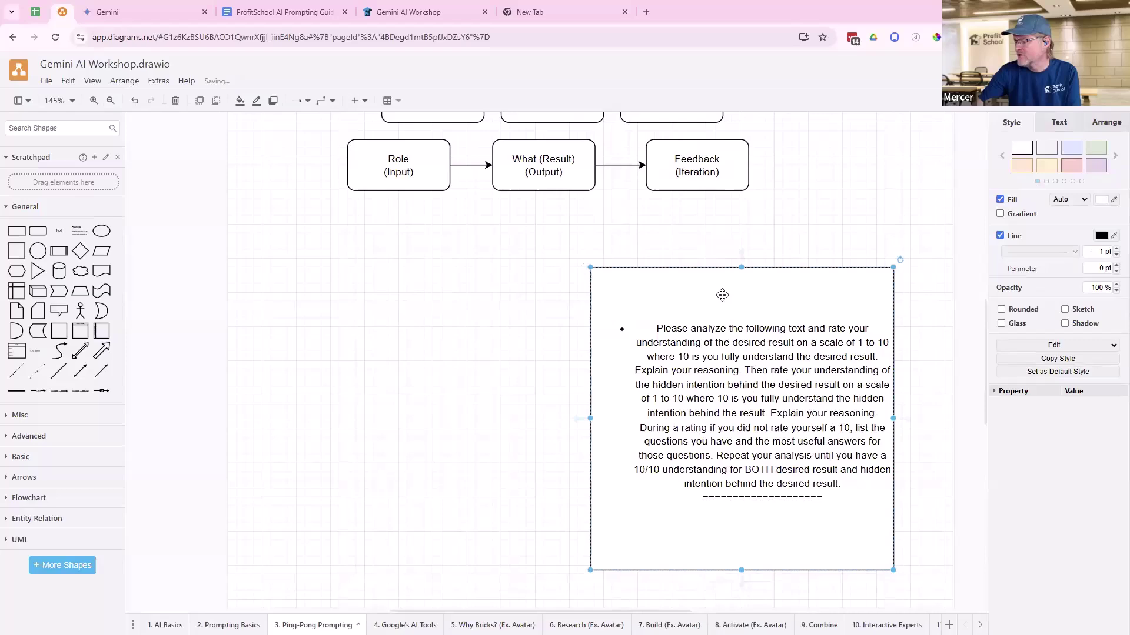
{"action": "left_click_drag", "start_coordinate": [822, 401], "coordinate": [602, 387]}
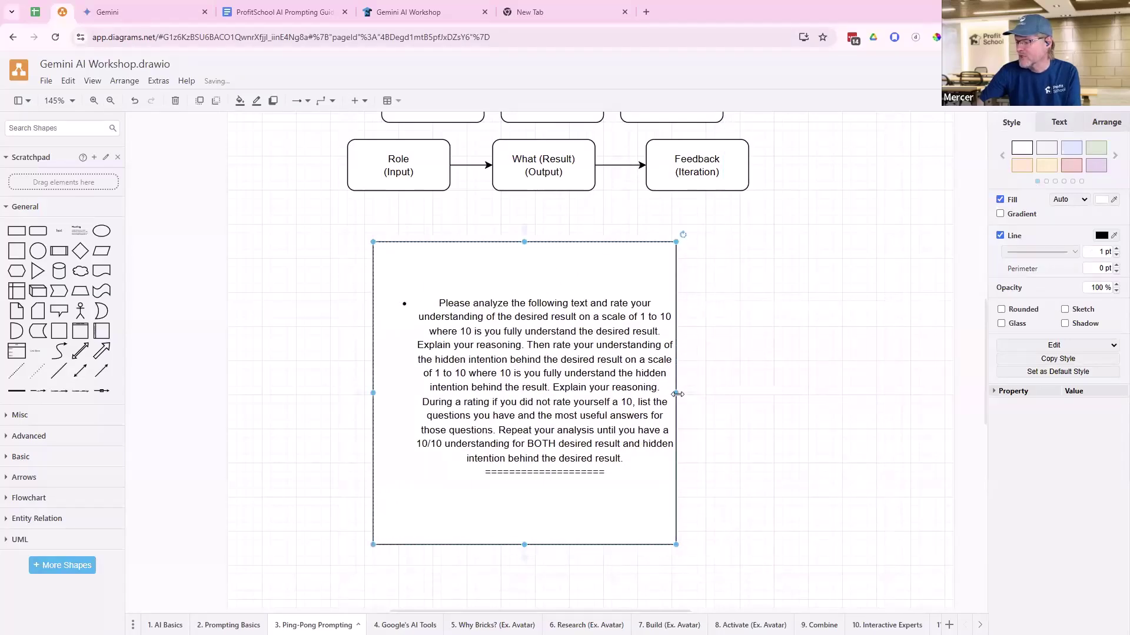
{"action": "left_click_drag", "start_coordinate": [676, 392], "coordinate": [714, 412]}
{"action": "double_click", "coordinate": [406, 336]}
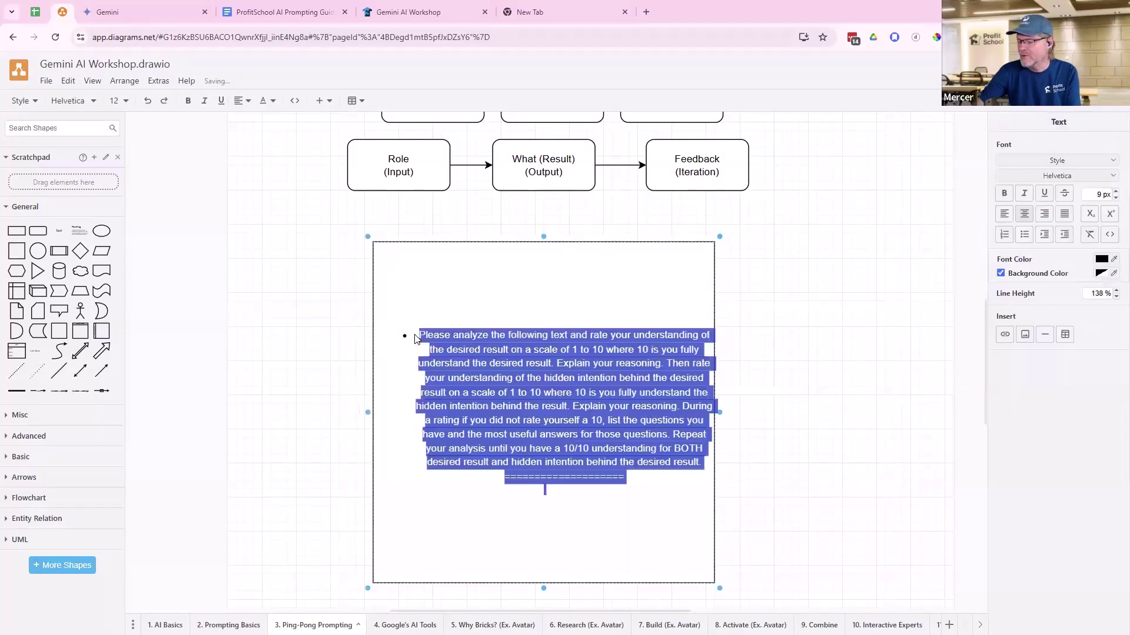
{"action": "left_click", "coordinate": [418, 335]}
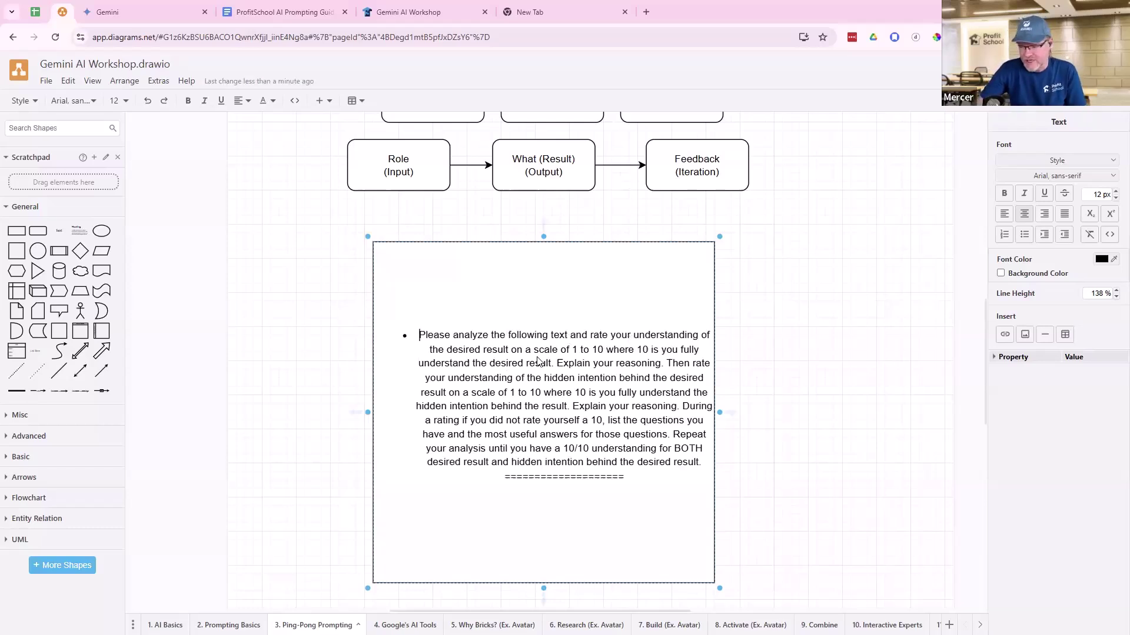
{"action": "double_click", "coordinate": [627, 351]}
{"action": "left_click", "coordinate": [639, 352]}
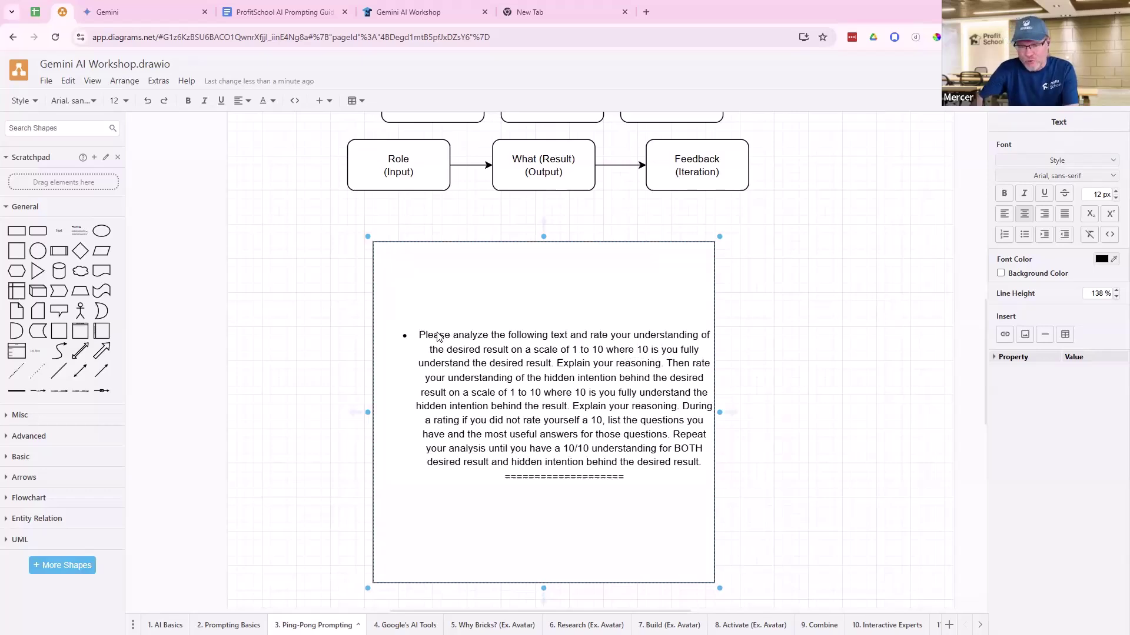
{"action": "double_click", "coordinate": [560, 336]}
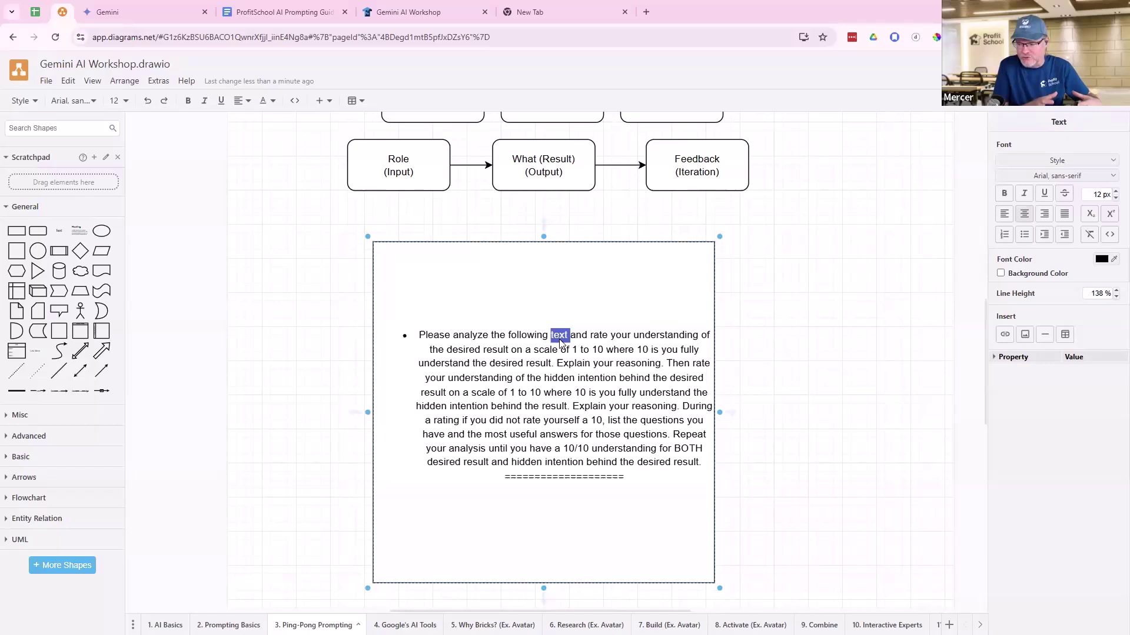
{"action": "double_click", "coordinate": [671, 340]}
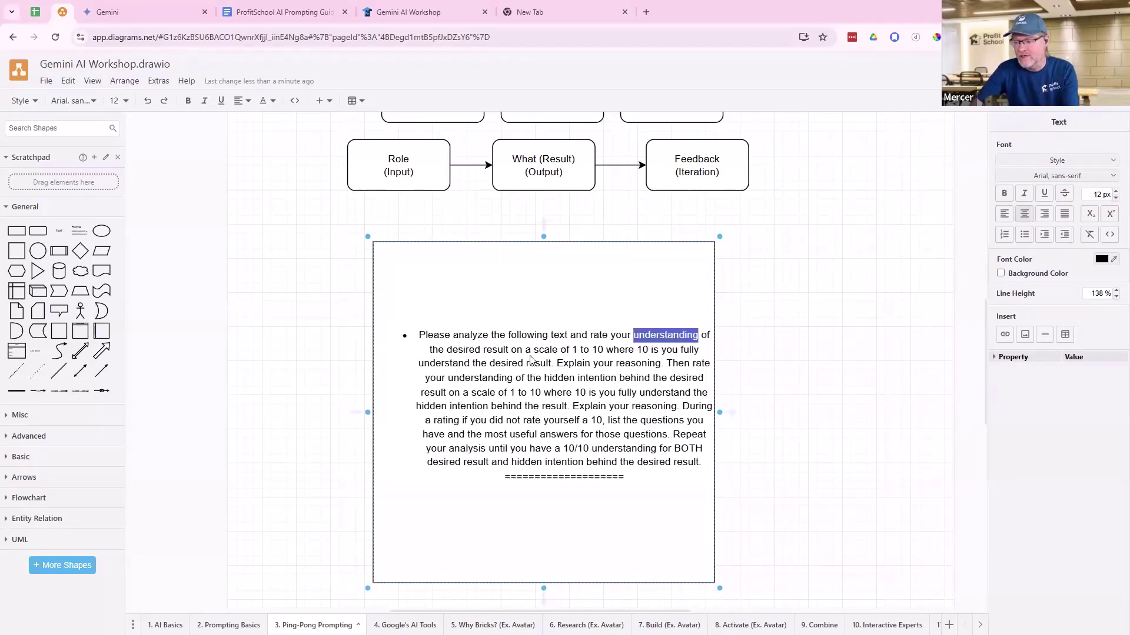
{"action": "left_click", "coordinate": [550, 352]}
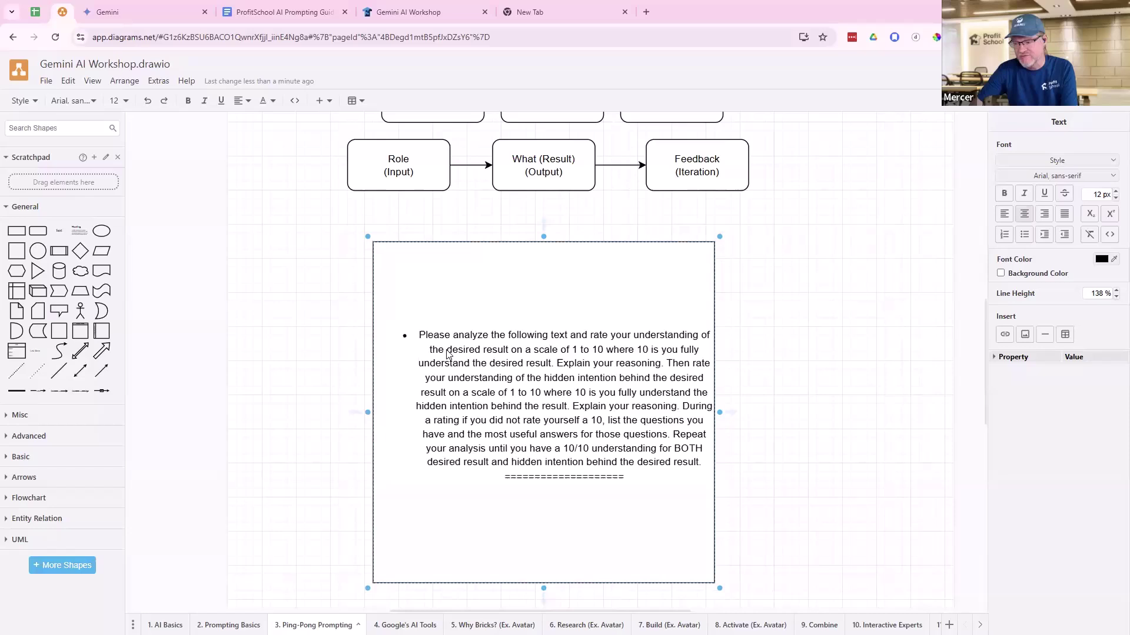
{"action": "left_click_drag", "start_coordinate": [447, 351], "coordinate": [514, 356]}
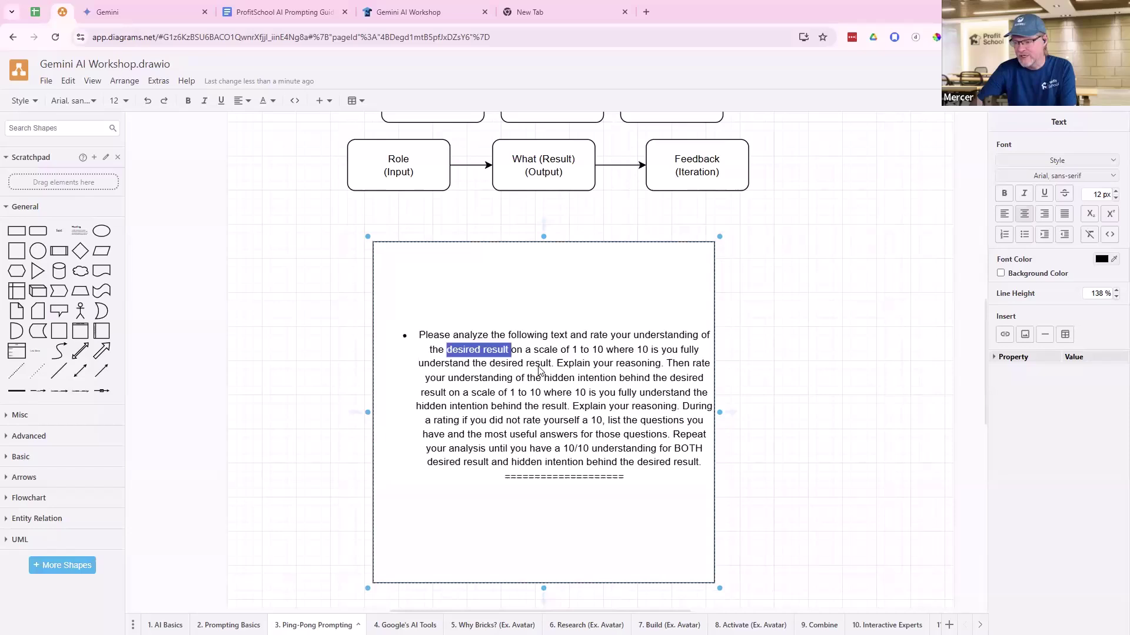
{"action": "left_click_drag", "start_coordinate": [553, 368], "coordinate": [489, 370]}
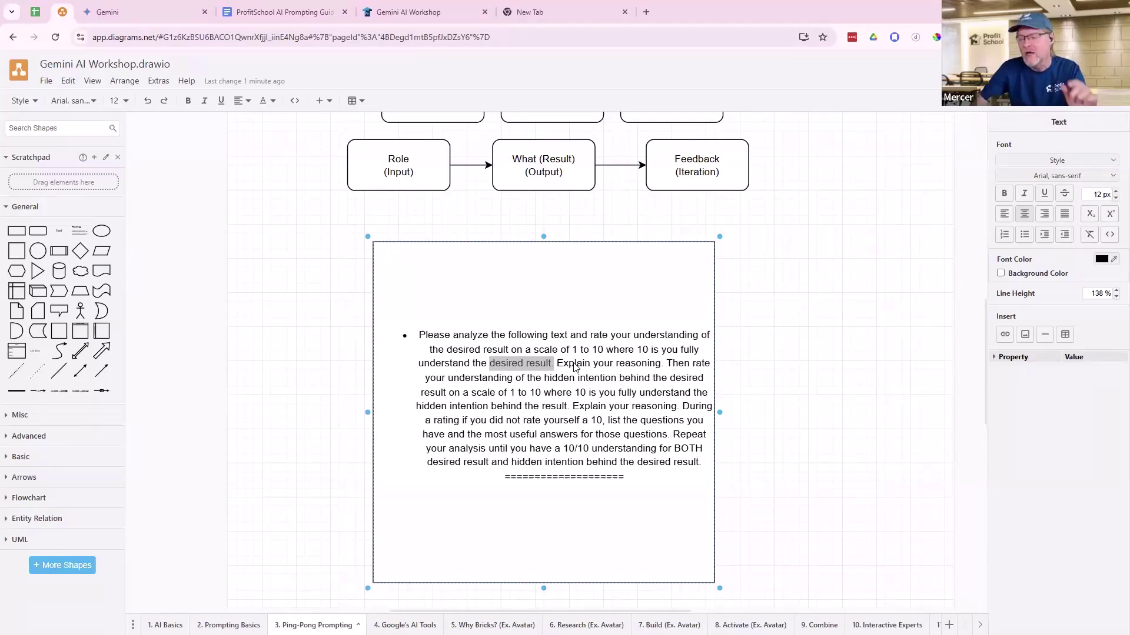
{"action": "left_click", "coordinate": [572, 366]}
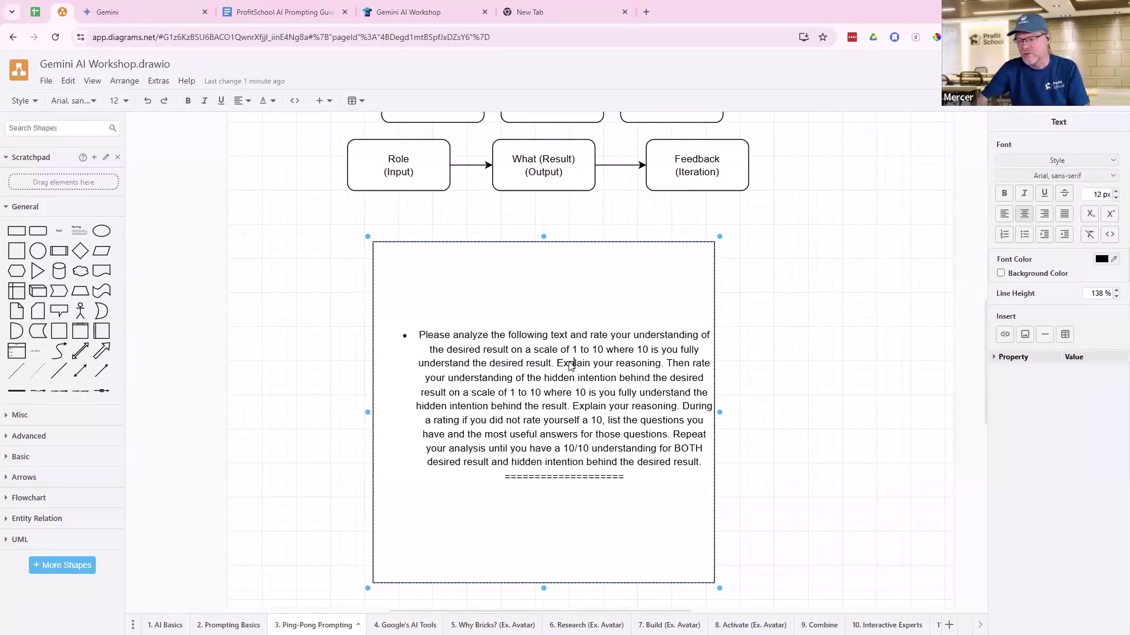
{"action": "left_click_drag", "start_coordinate": [556, 365], "coordinate": [662, 372]}
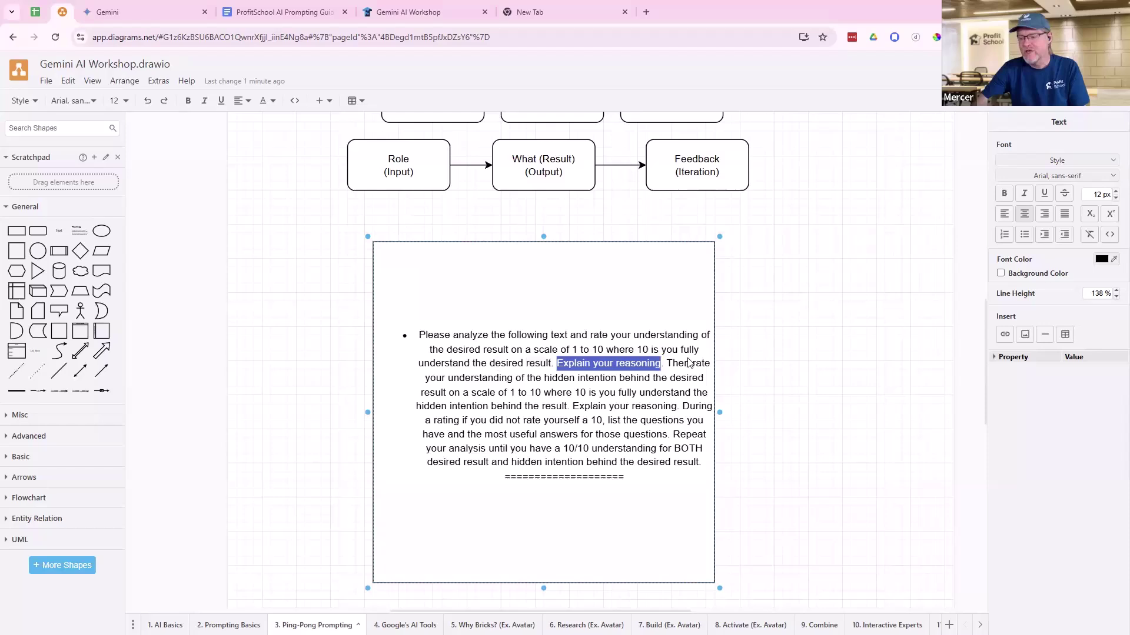
{"action": "left_click_drag", "start_coordinate": [542, 378], "coordinate": [620, 383]}
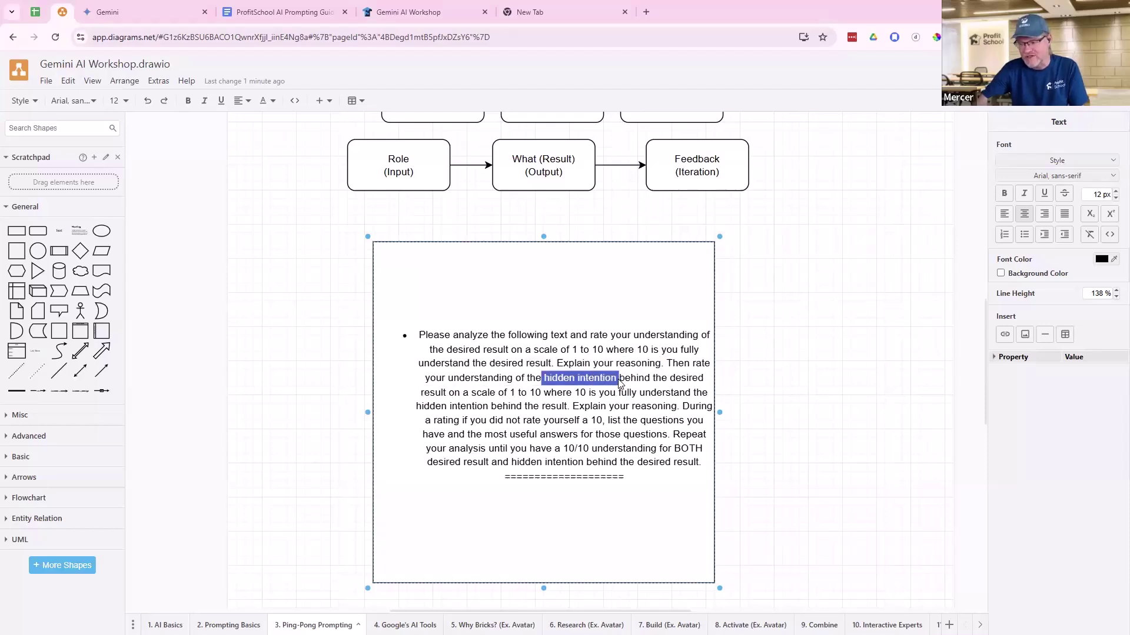
{"action": "left_click", "coordinate": [666, 364]}
{"action": "left_click", "coordinate": [668, 382], "text": "shift"}
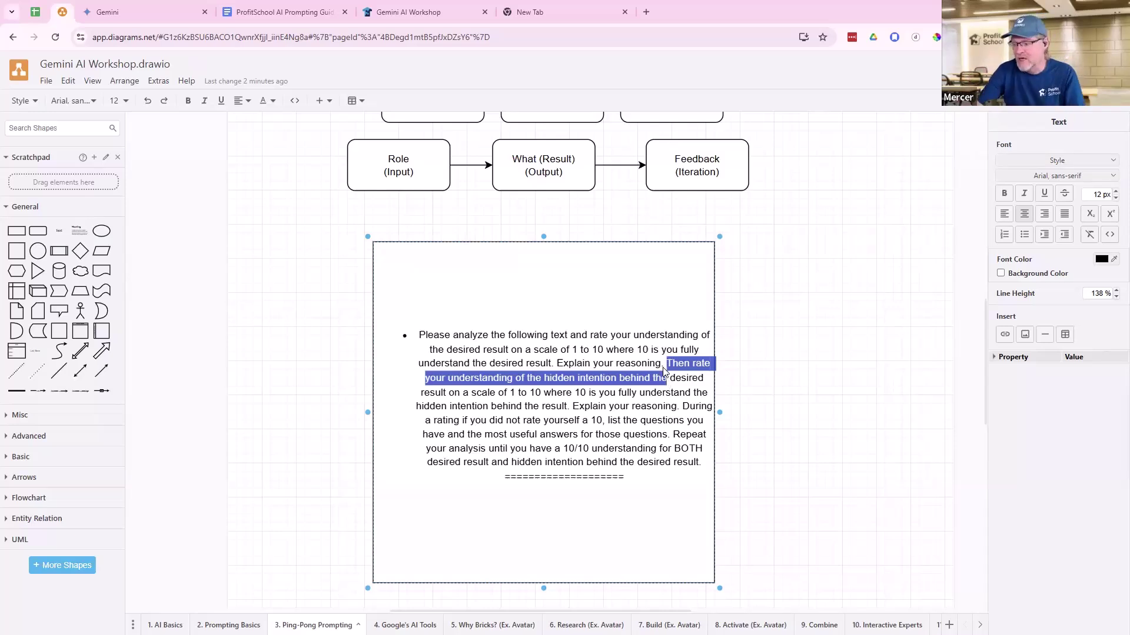
{"action": "left_click", "coordinate": [665, 371]}
{"action": "left_click_drag", "start_coordinate": [671, 363], "coordinate": [706, 464]}
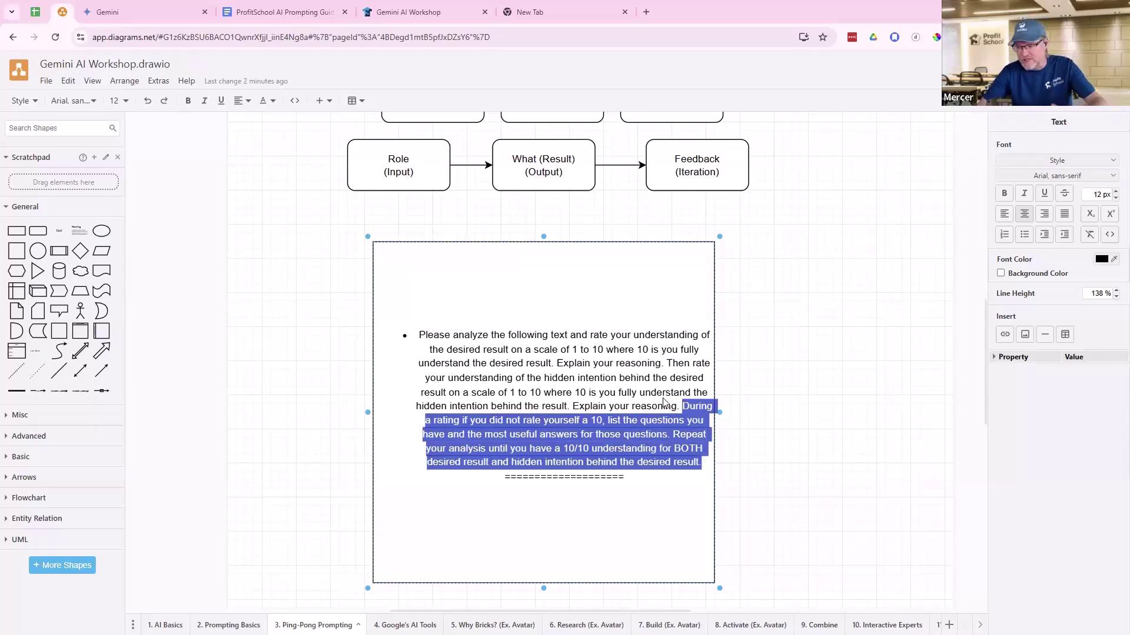
{"action": "left_click", "coordinate": [615, 424]}
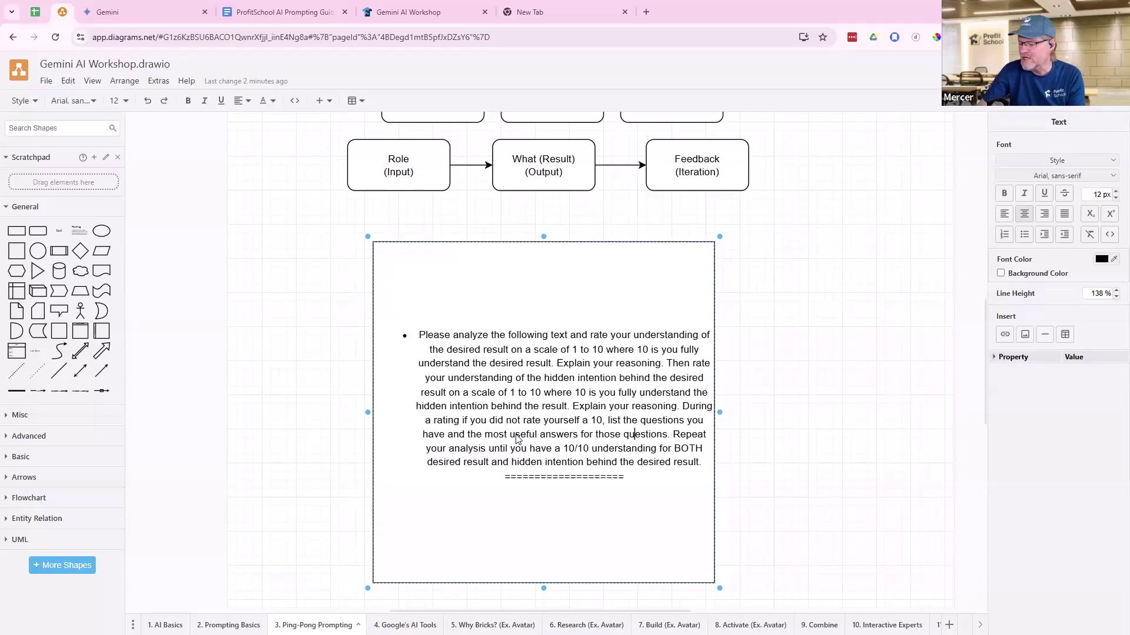
{"action": "left_click_drag", "start_coordinate": [510, 435], "coordinate": [583, 439]}
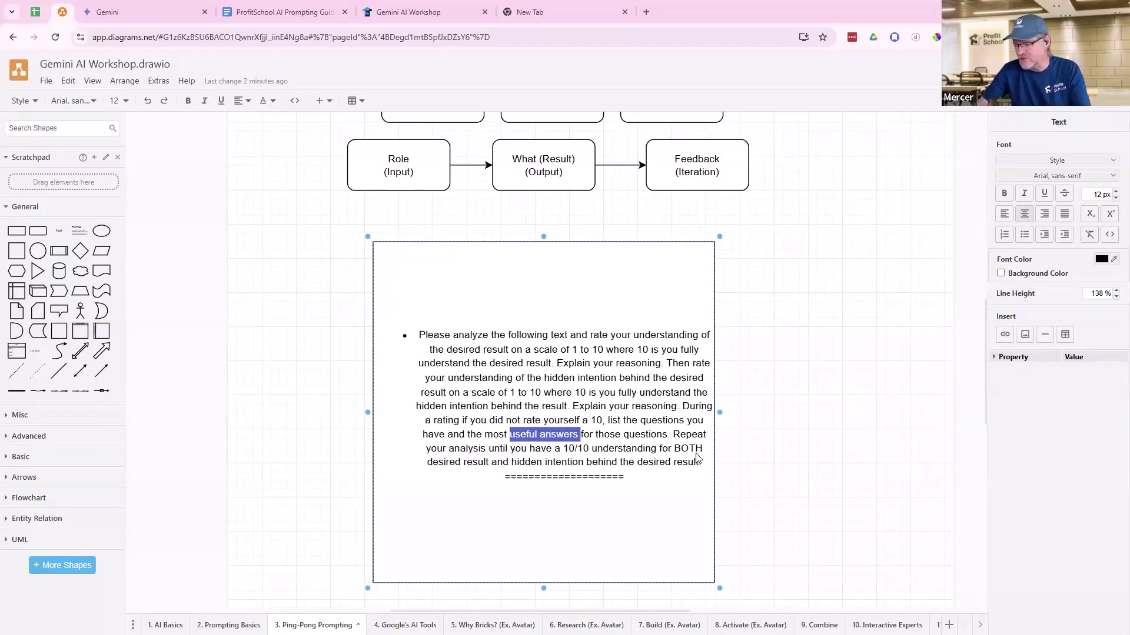
{"action": "left_click", "coordinate": [674, 436]}
{"action": "left_click", "coordinate": [695, 464], "text": "shift"}
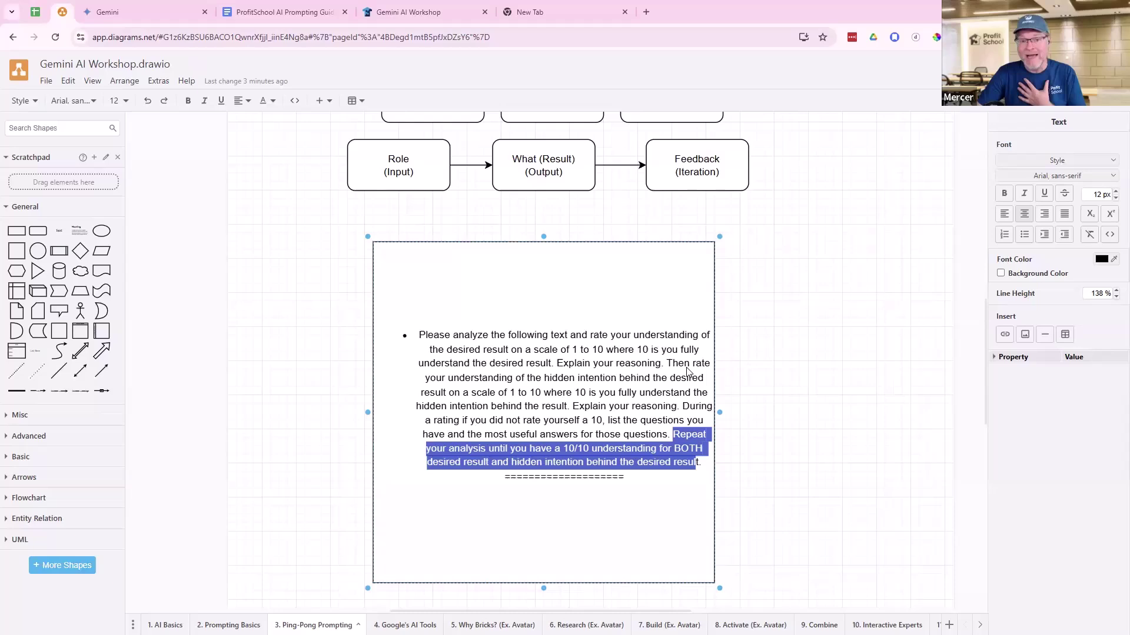
{"action": "left_click", "coordinate": [595, 391]}
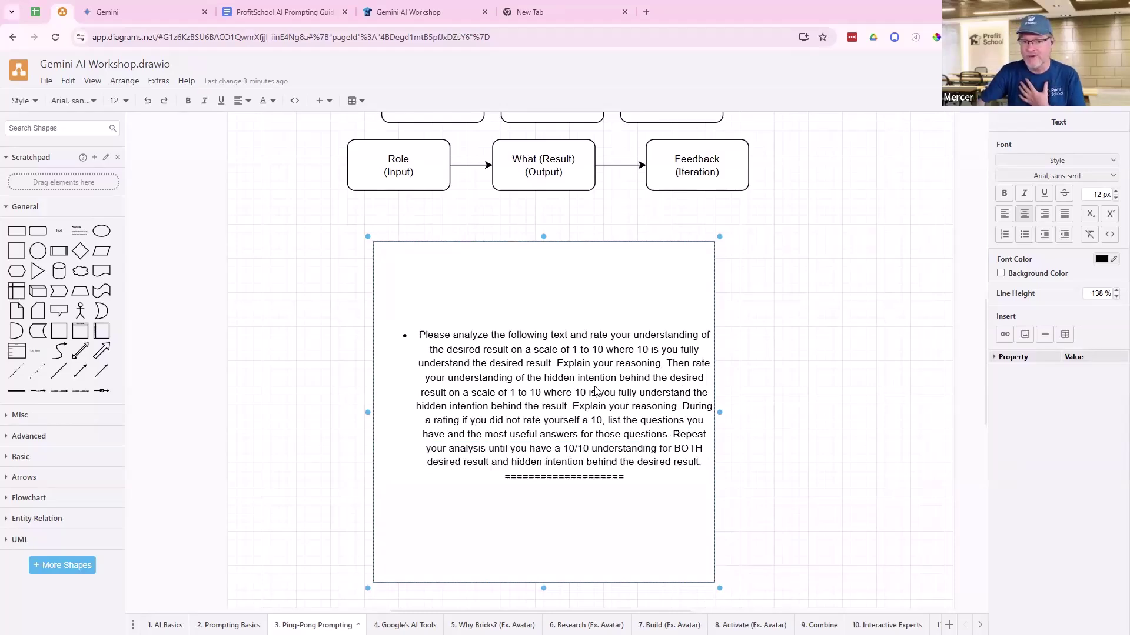